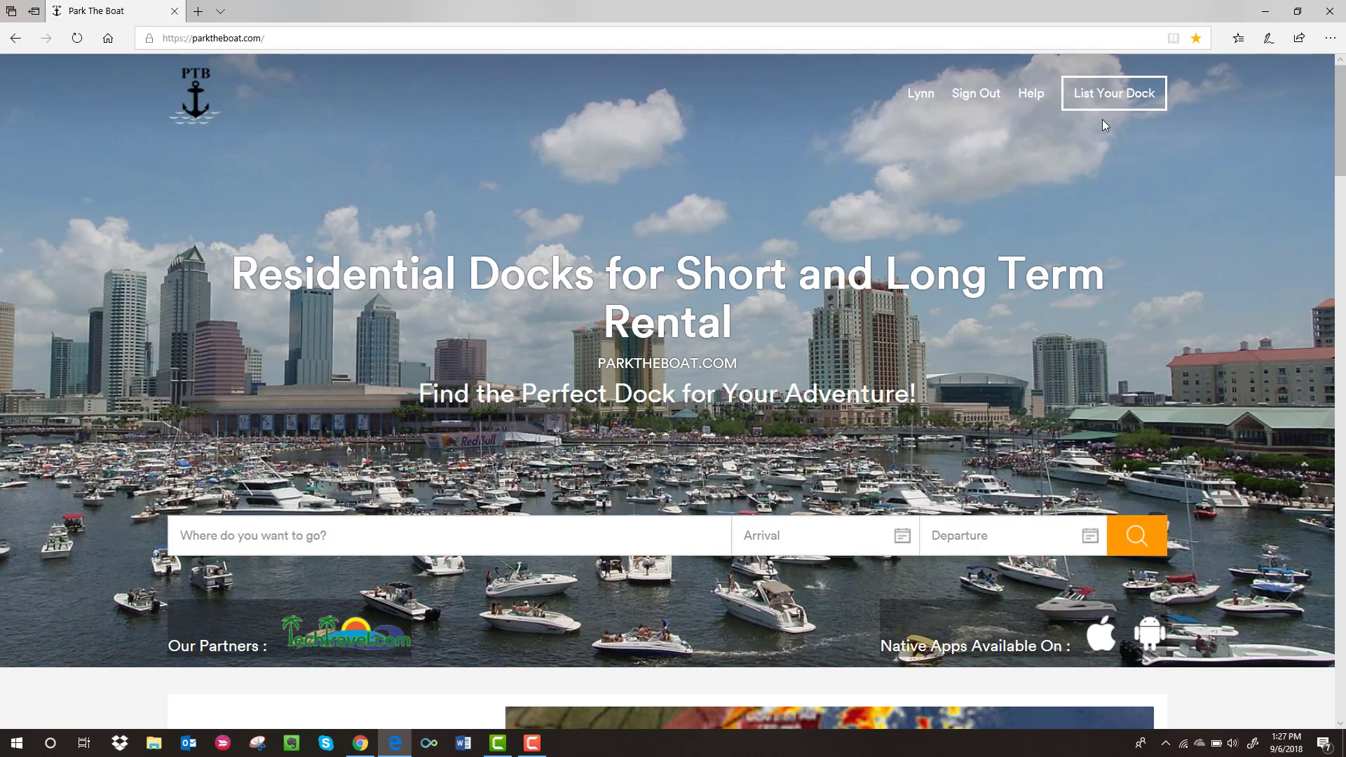
# - Start a new dock listing from the home page's List Your Dock button
pyautogui.click(1111, 100)
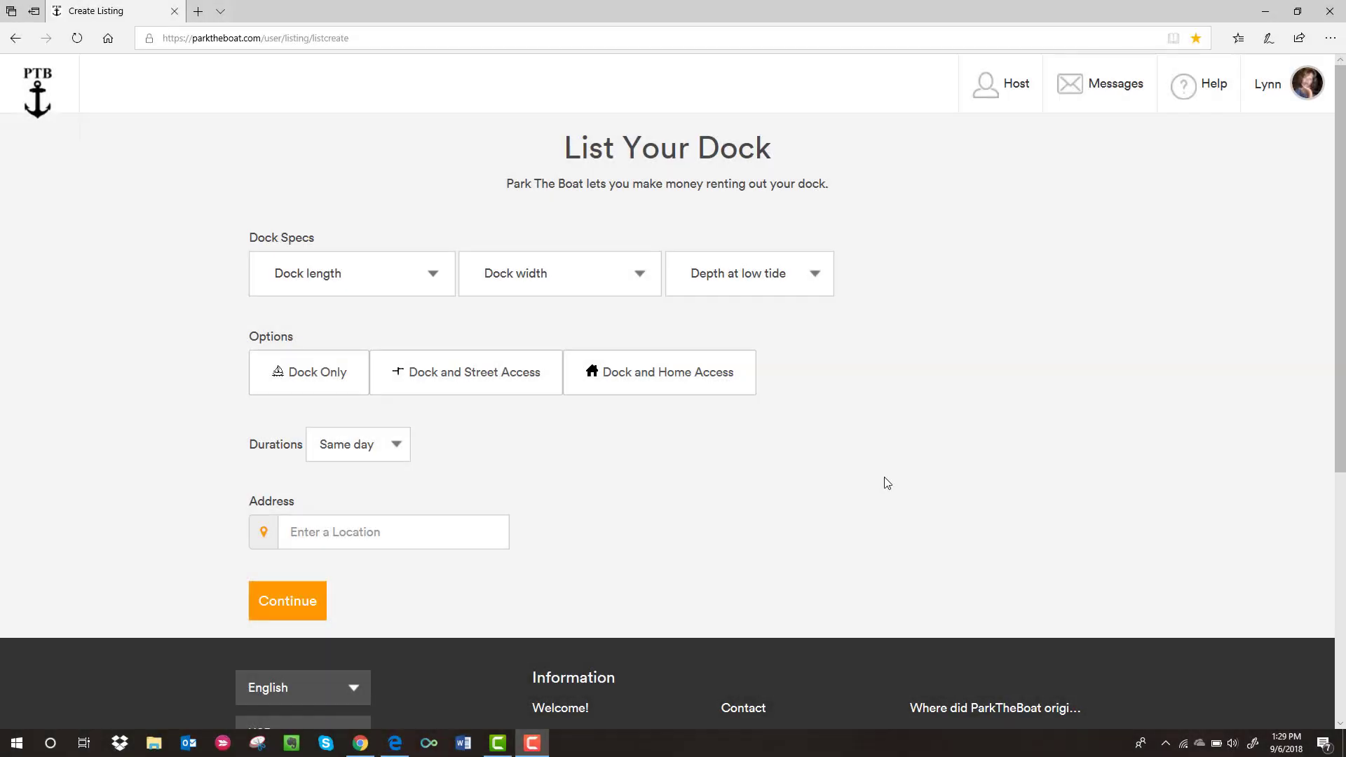
# - Set dock length to 36 ft, width to 18 ft, low-tide depth to 6 ft, and pick Dock Only
pyautogui.click(493, 371)
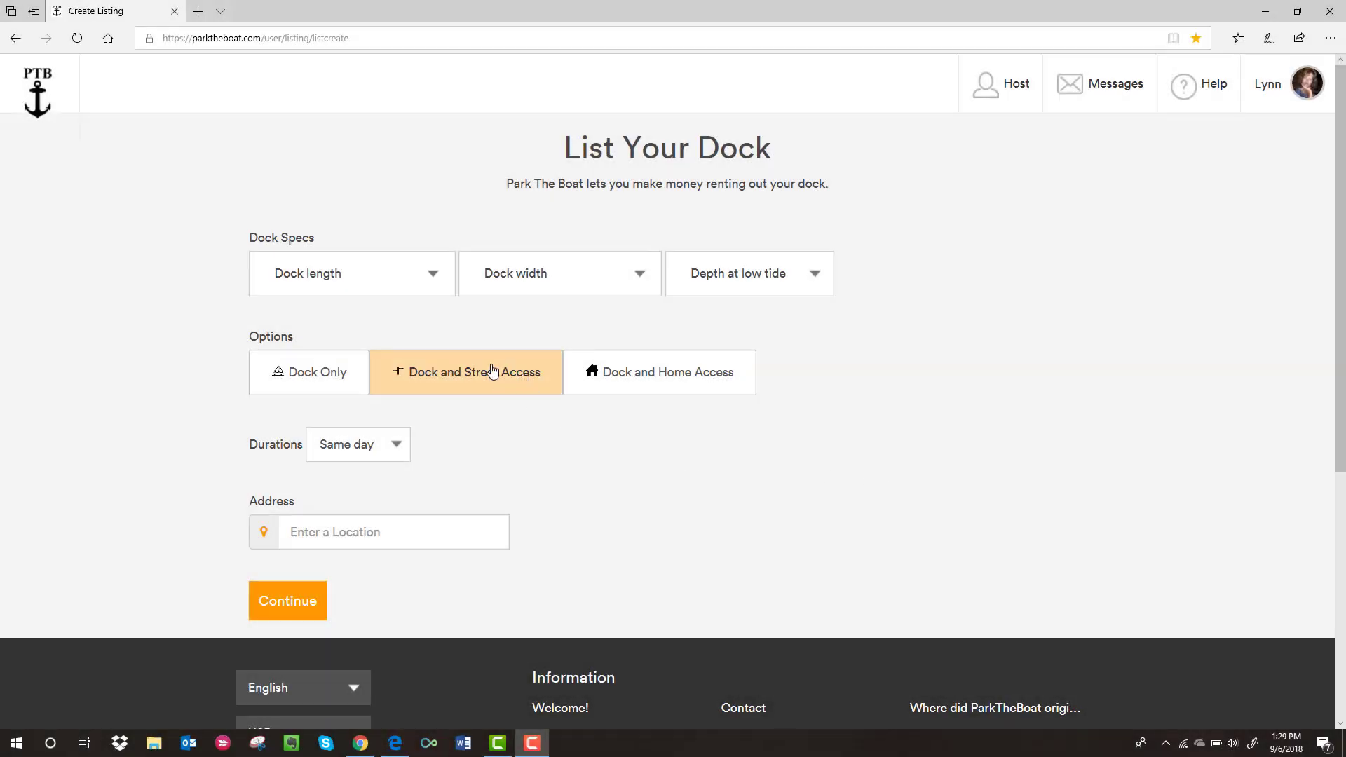
pyautogui.click(431, 282)
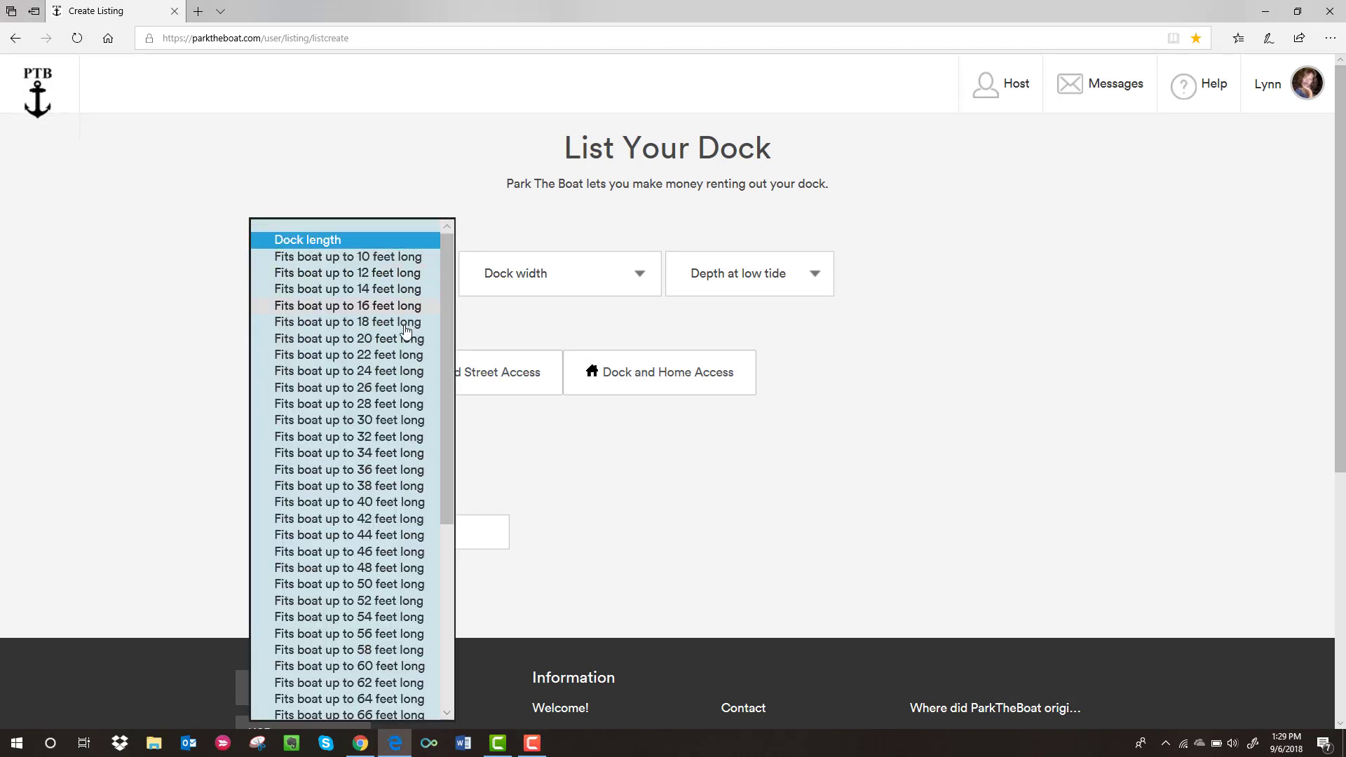
pyautogui.scroll(-2, 402, 385)
pyautogui.scroll(-10, 402, 385)
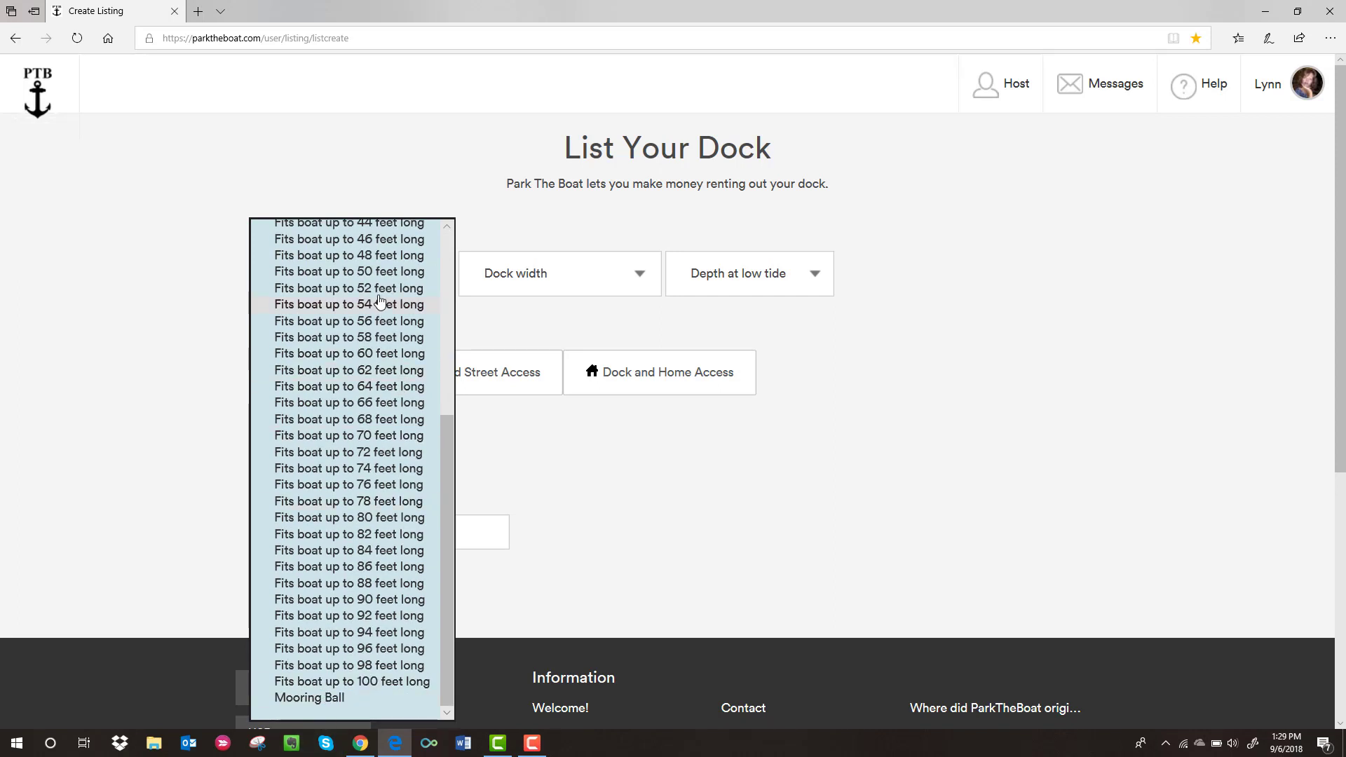
pyautogui.scroll(3, 378, 303)
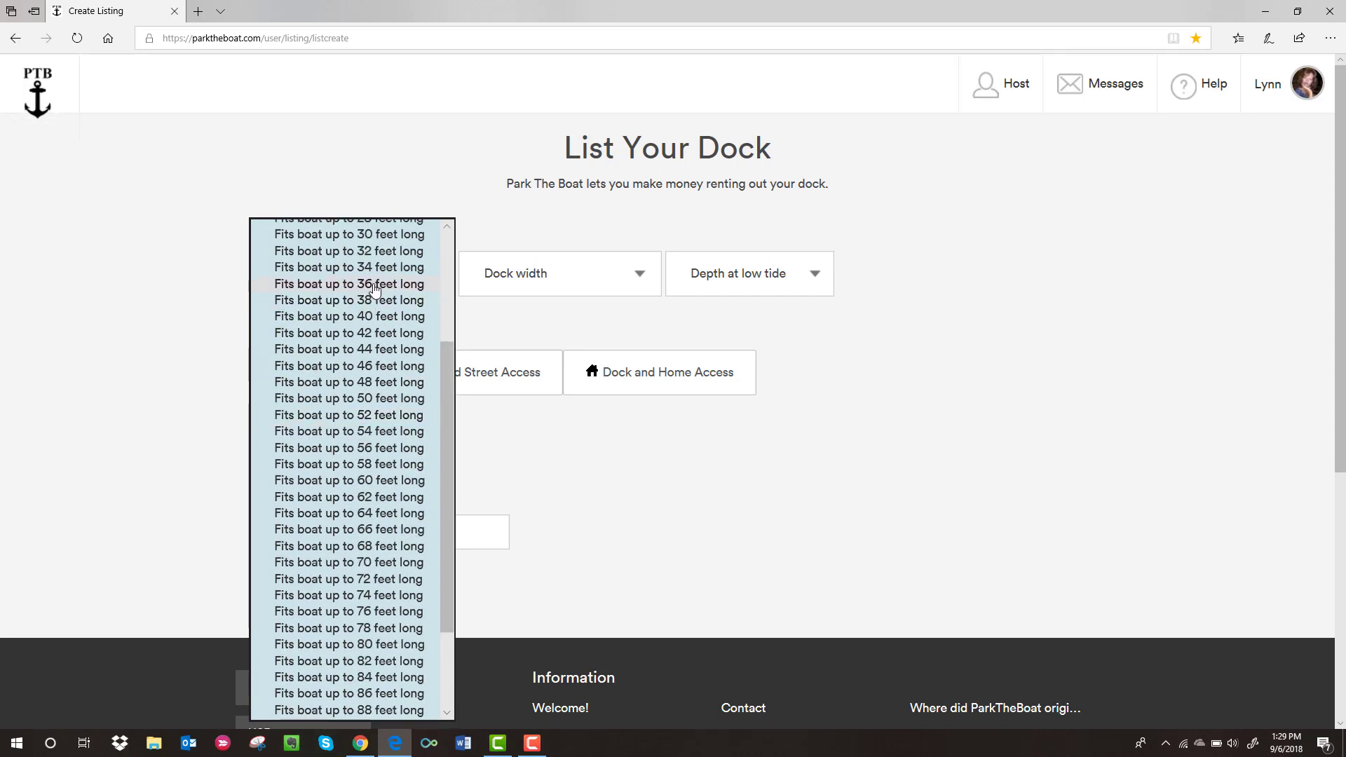
pyautogui.click(375, 284)
pyautogui.click(622, 278)
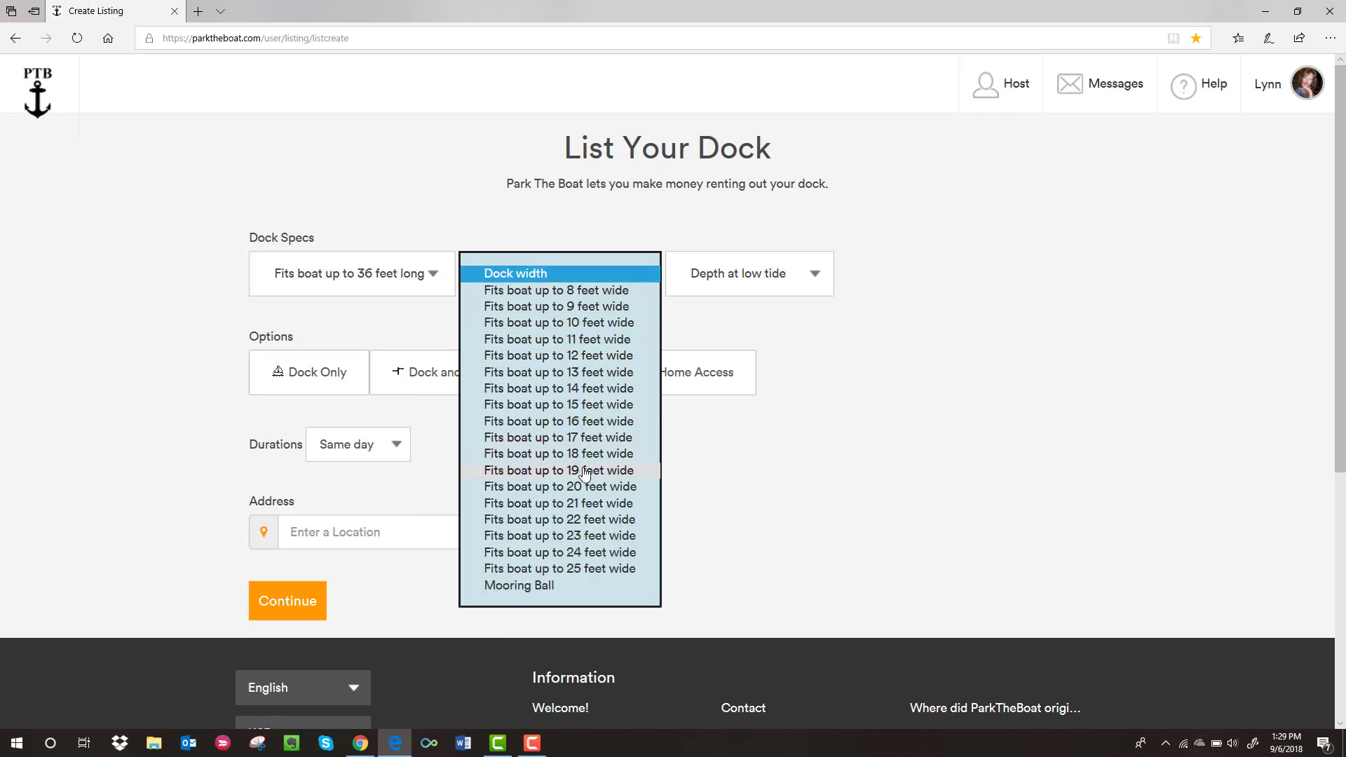
pyautogui.click(589, 452)
pyautogui.click(809, 272)
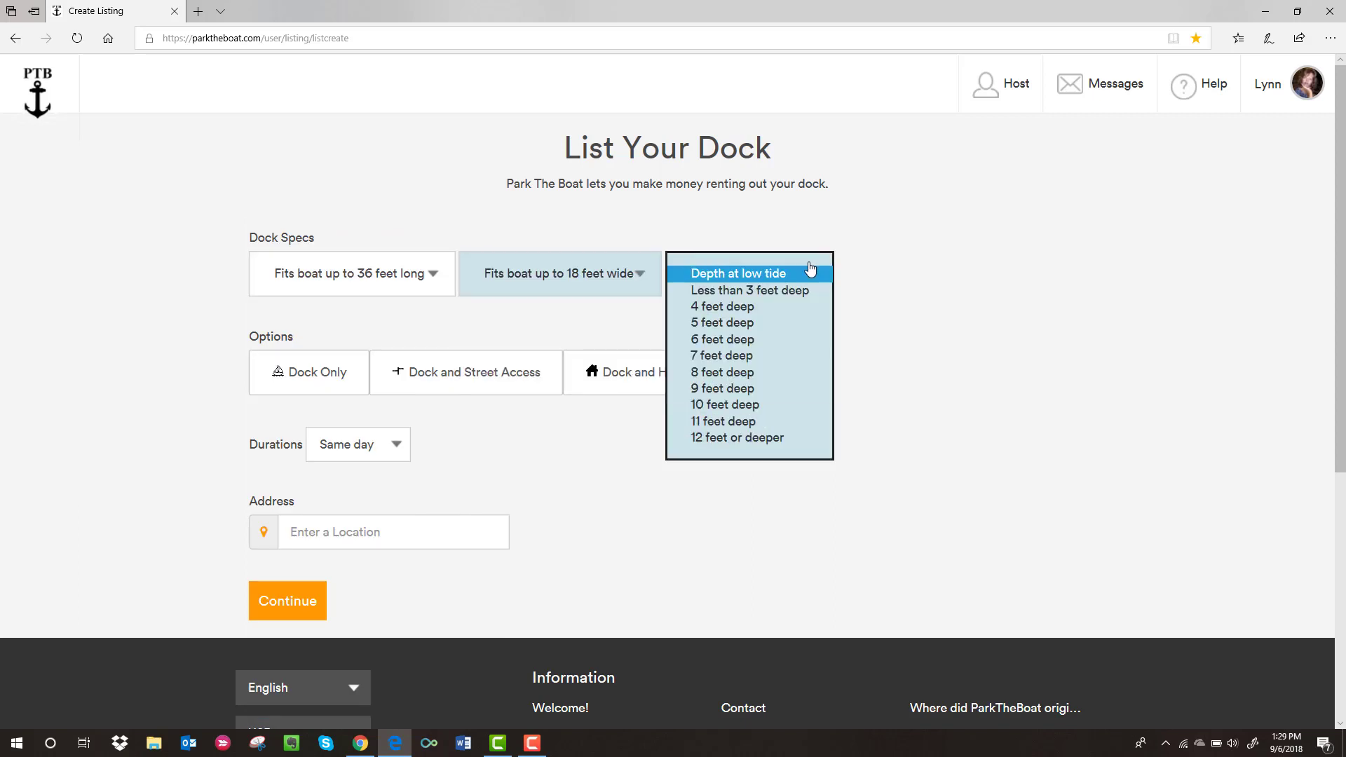
pyautogui.click(750, 339)
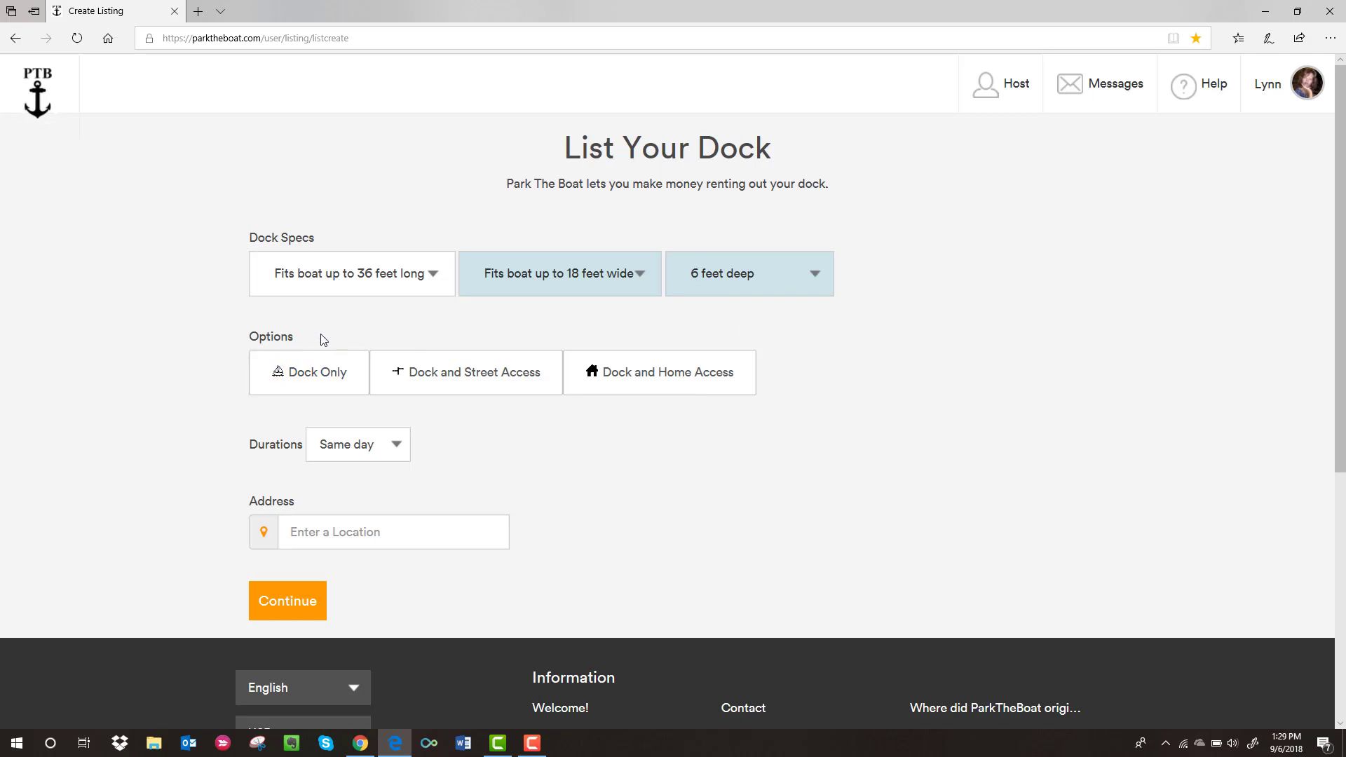
pyautogui.click(321, 391)
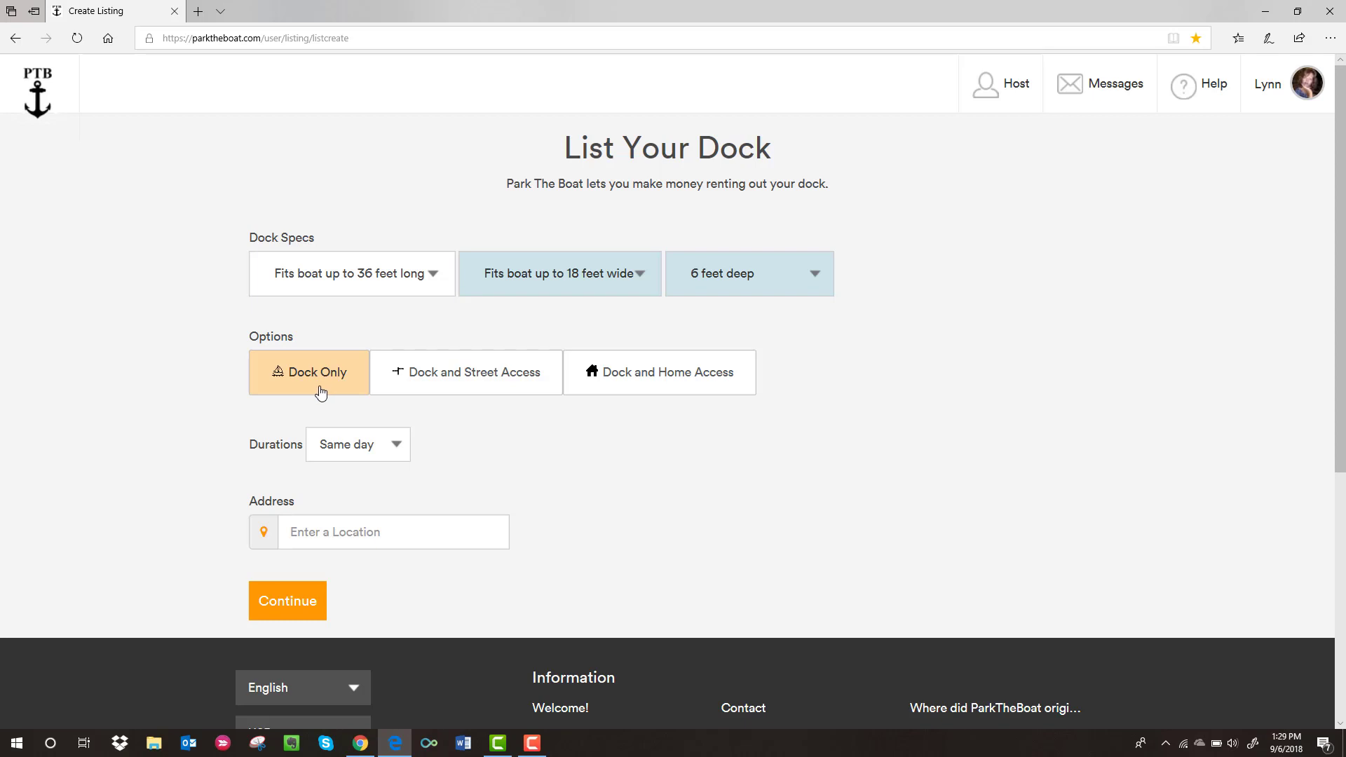
# - Keep the listing option as Dock Only and set durations to Both
pyautogui.click(499, 377)
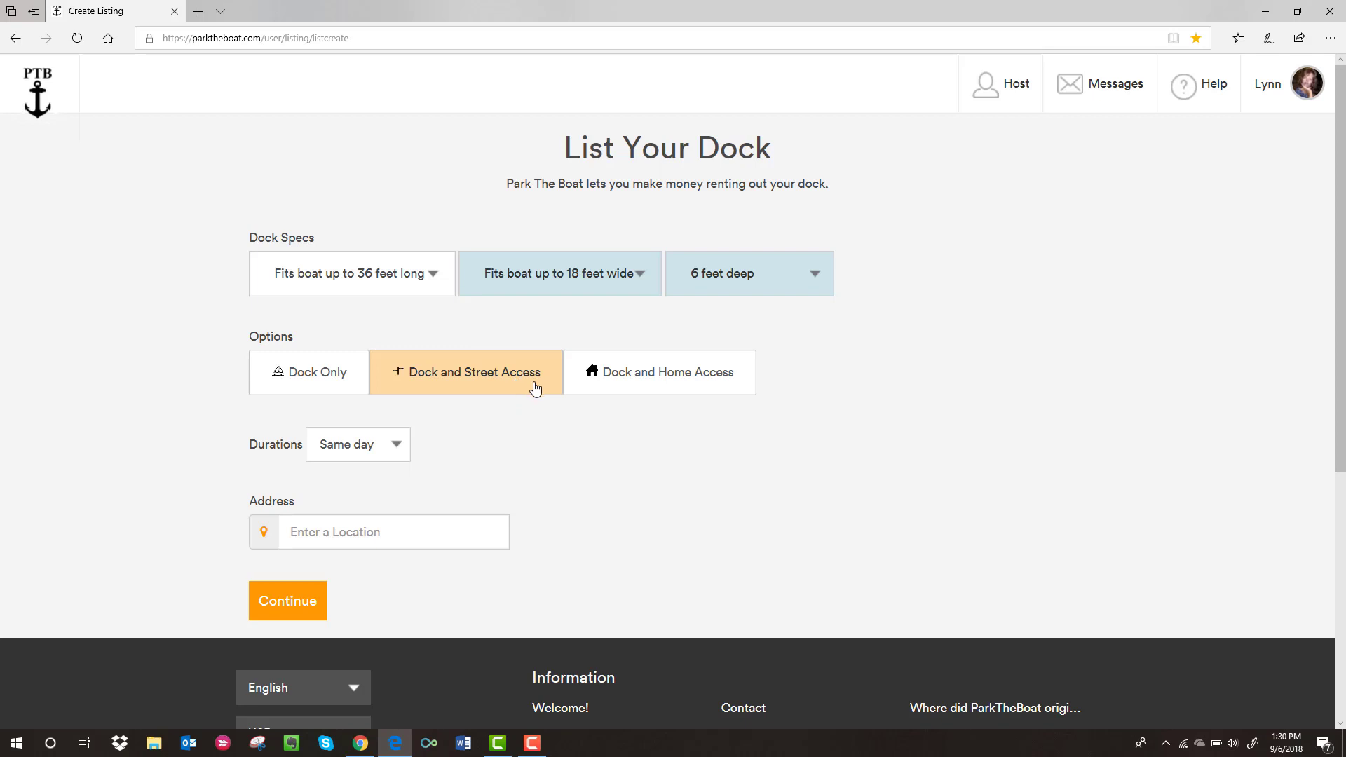
pyautogui.click(719, 391)
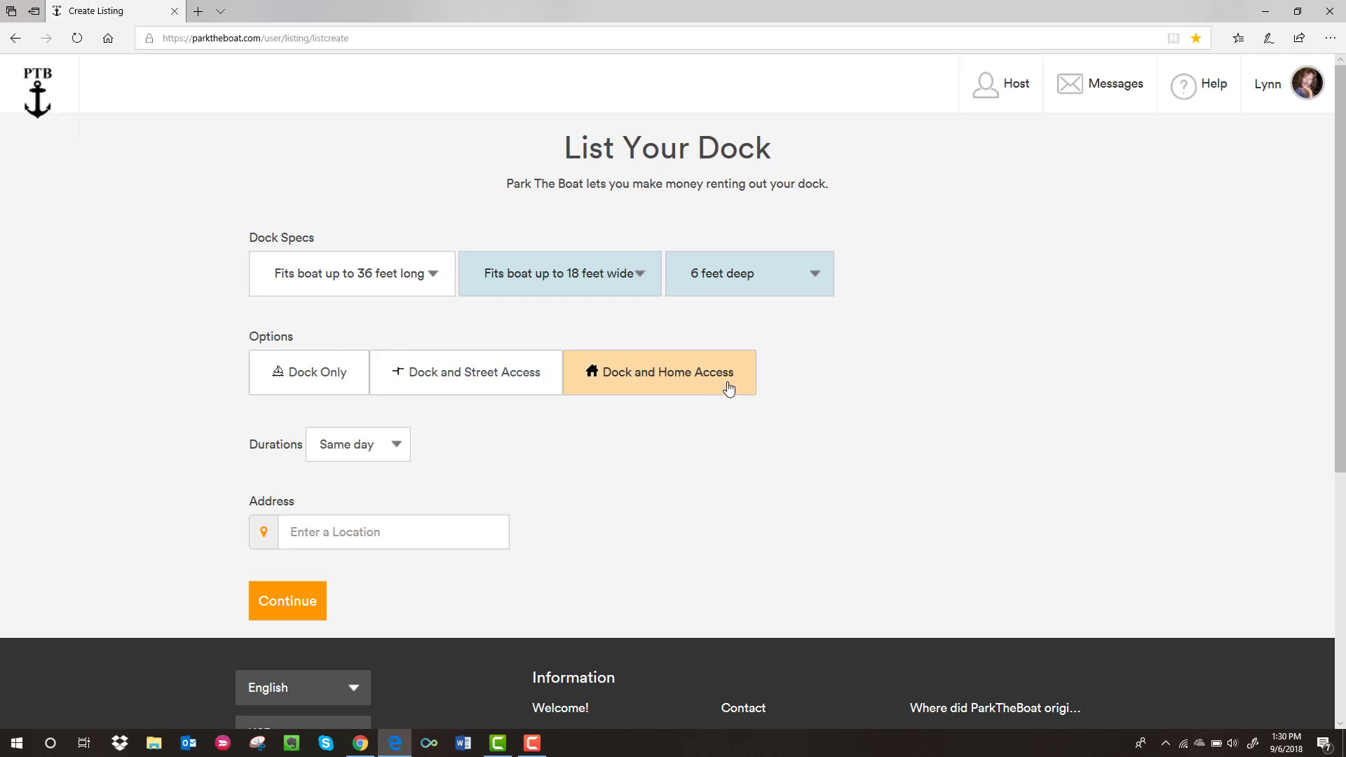
pyautogui.click(289, 372)
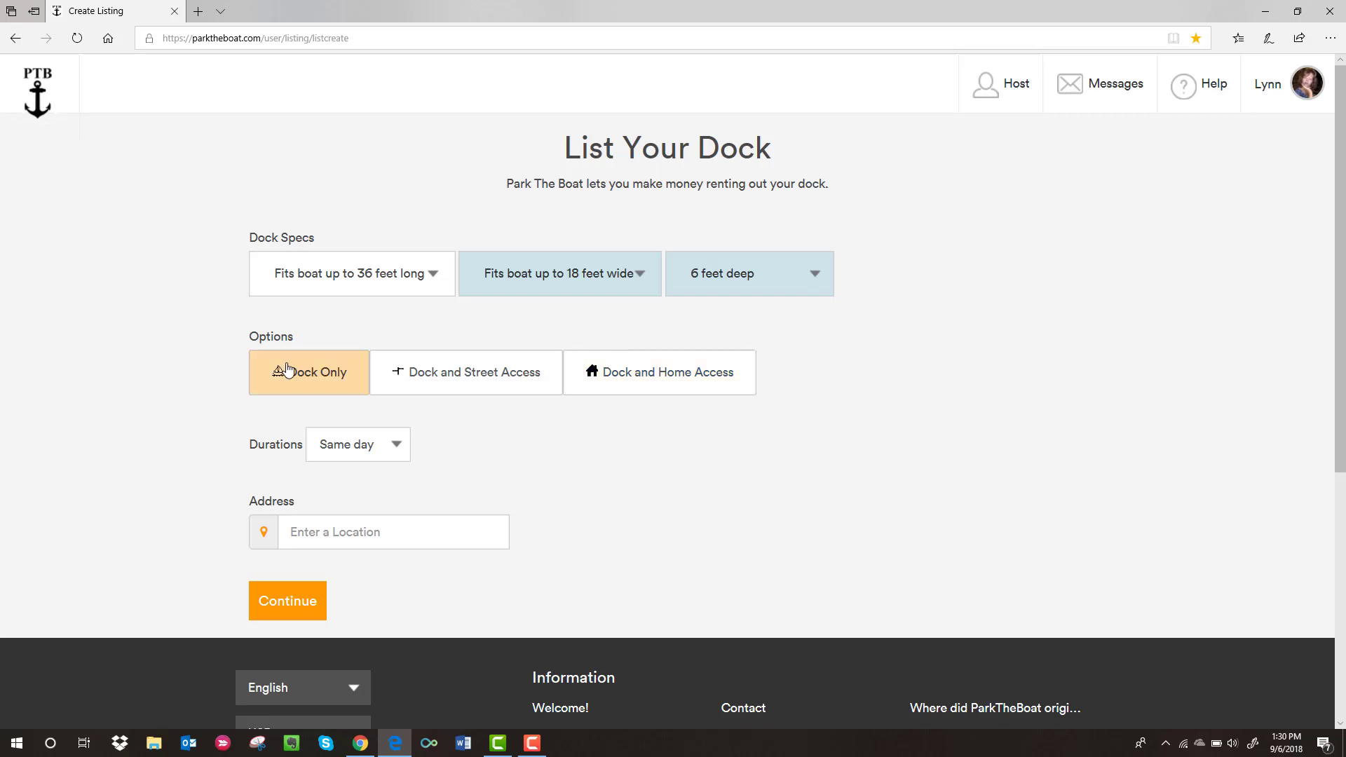
pyautogui.click(401, 449)
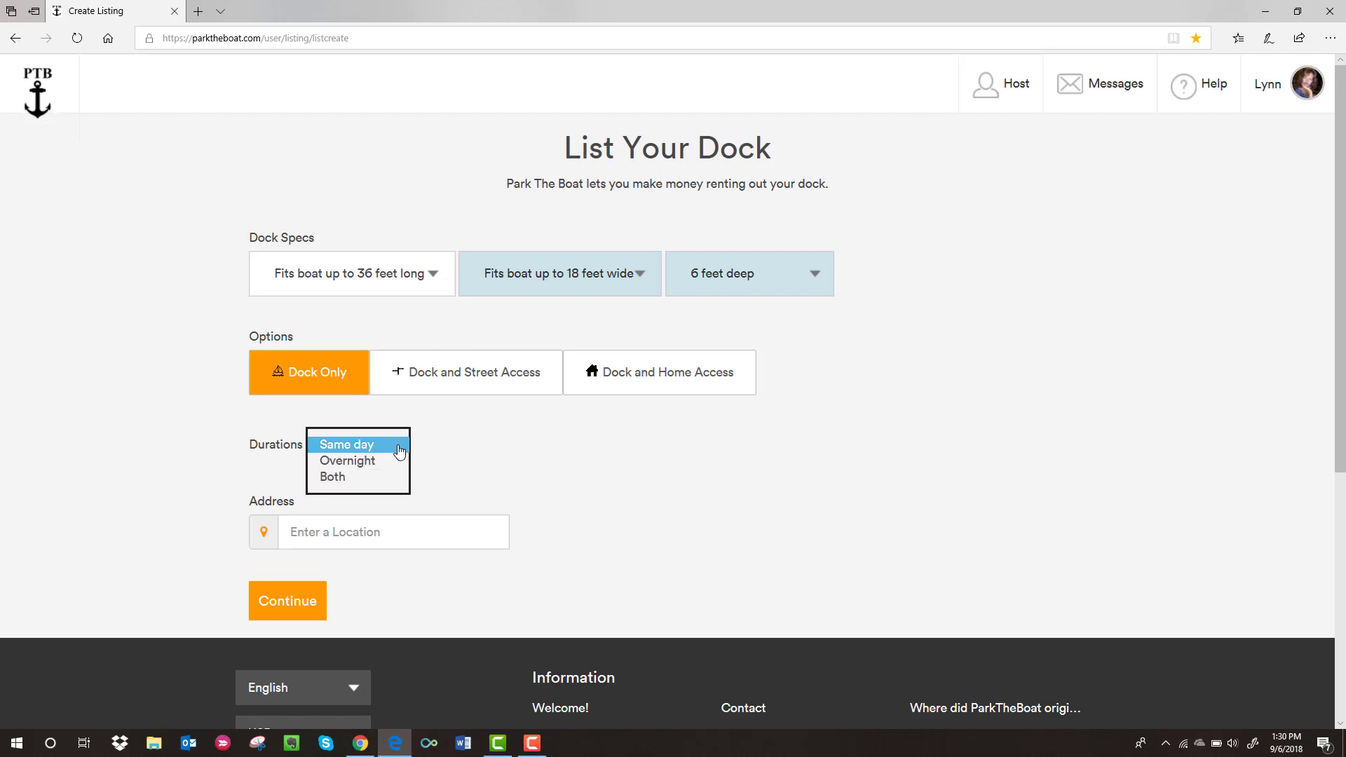
pyautogui.click(352, 478)
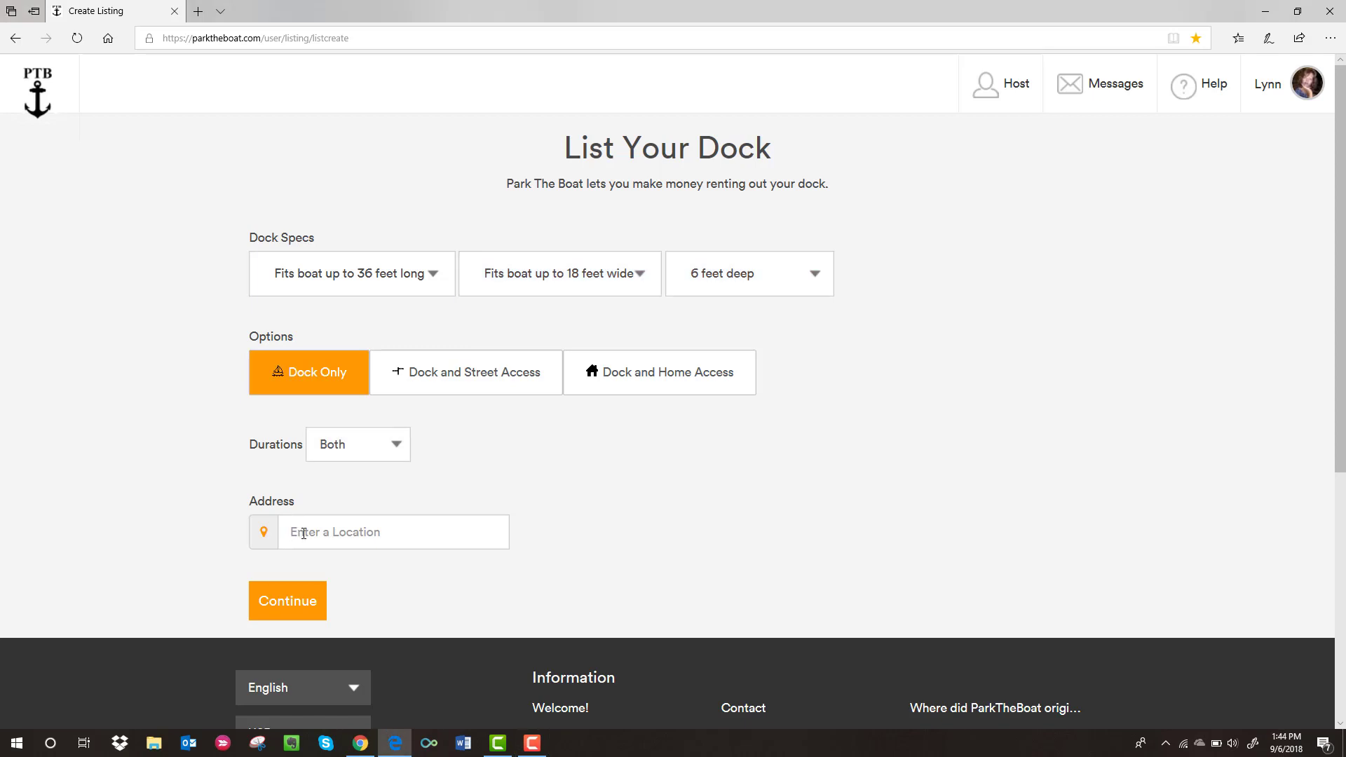
pyautogui.click(303, 534)
pyautogui.click(430, 565)
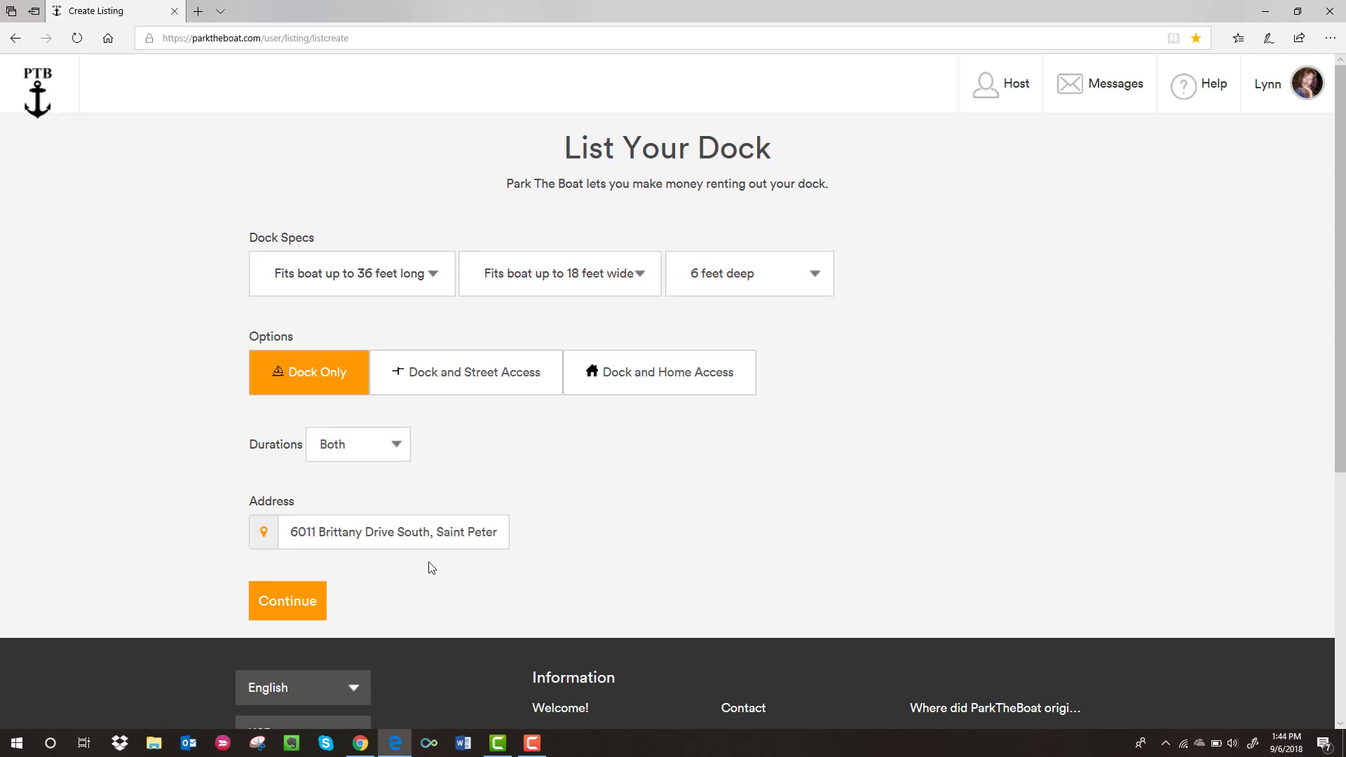
pyautogui.click(291, 608)
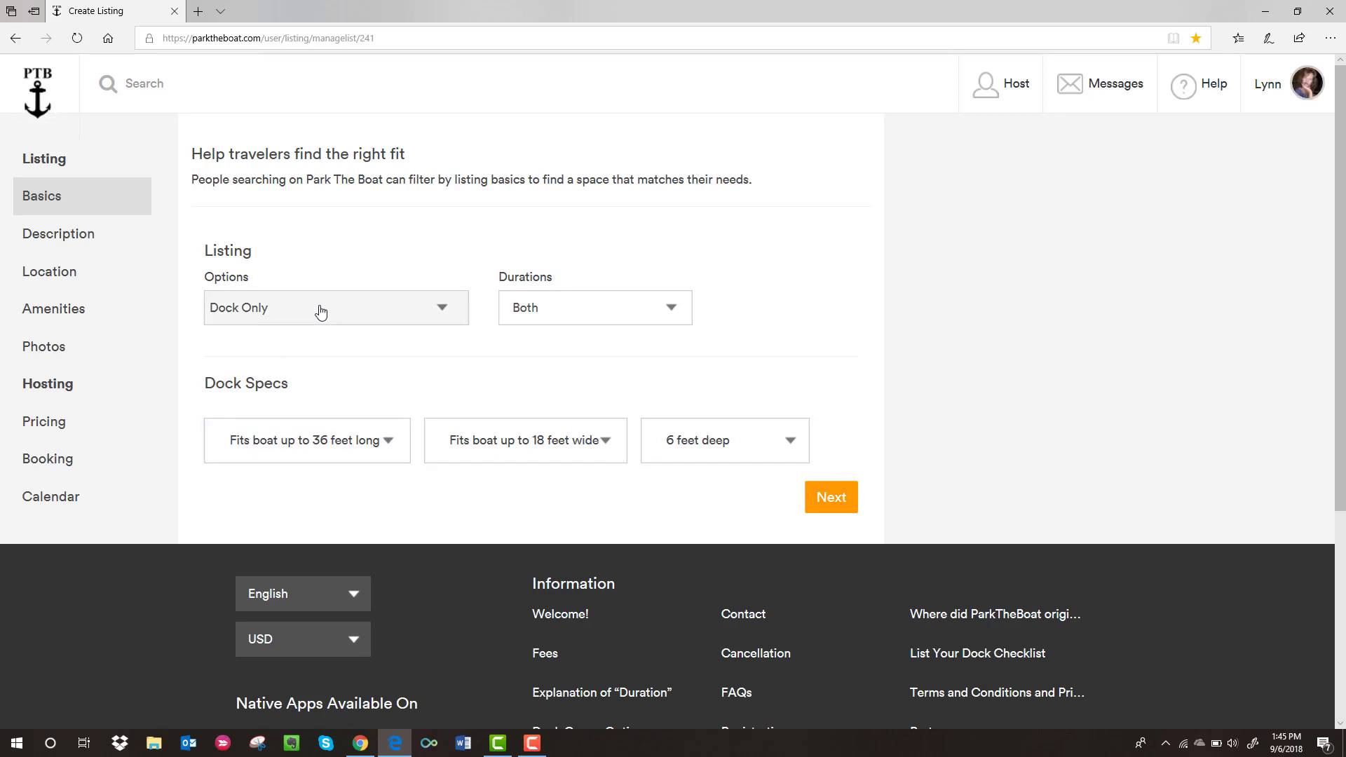
# - Switch the listing option to Dock and Street Access and continue to Description
pyautogui.click(445, 307)
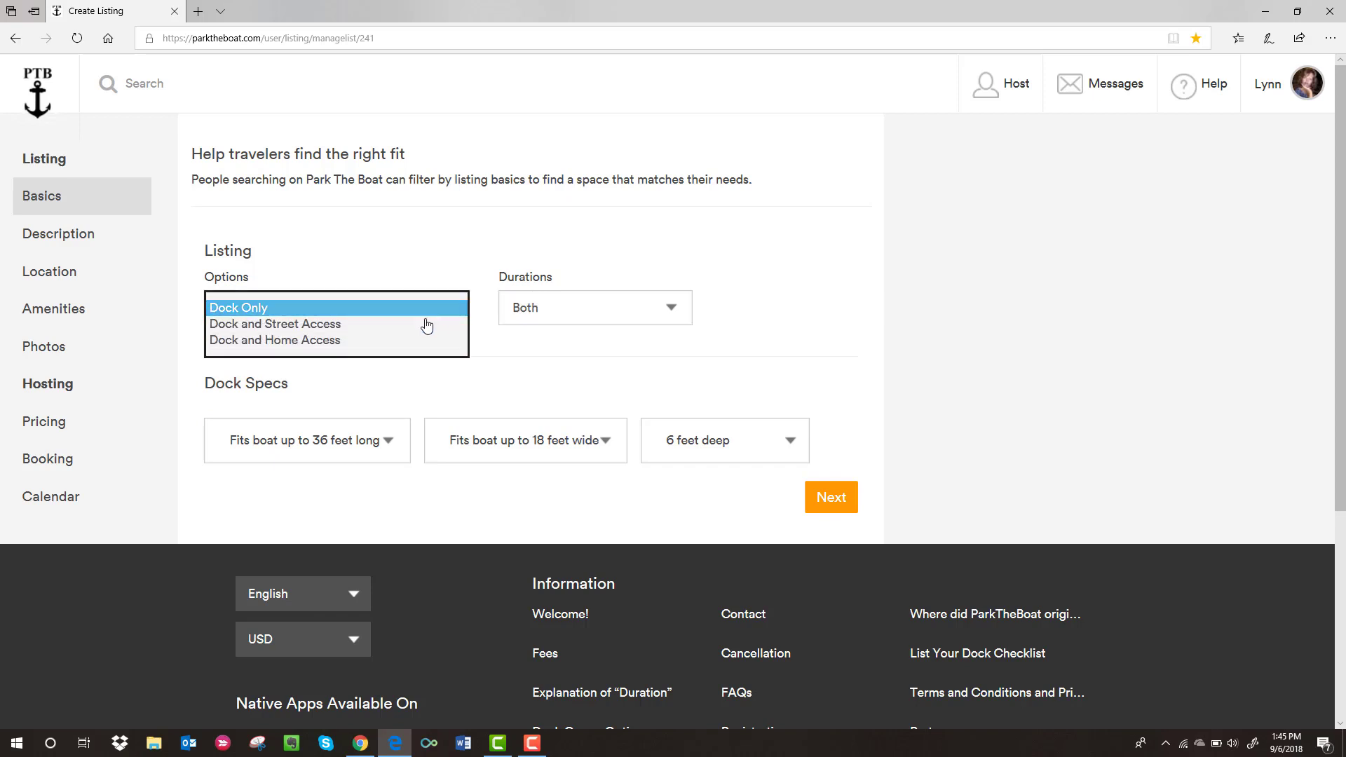
pyautogui.click(365, 329)
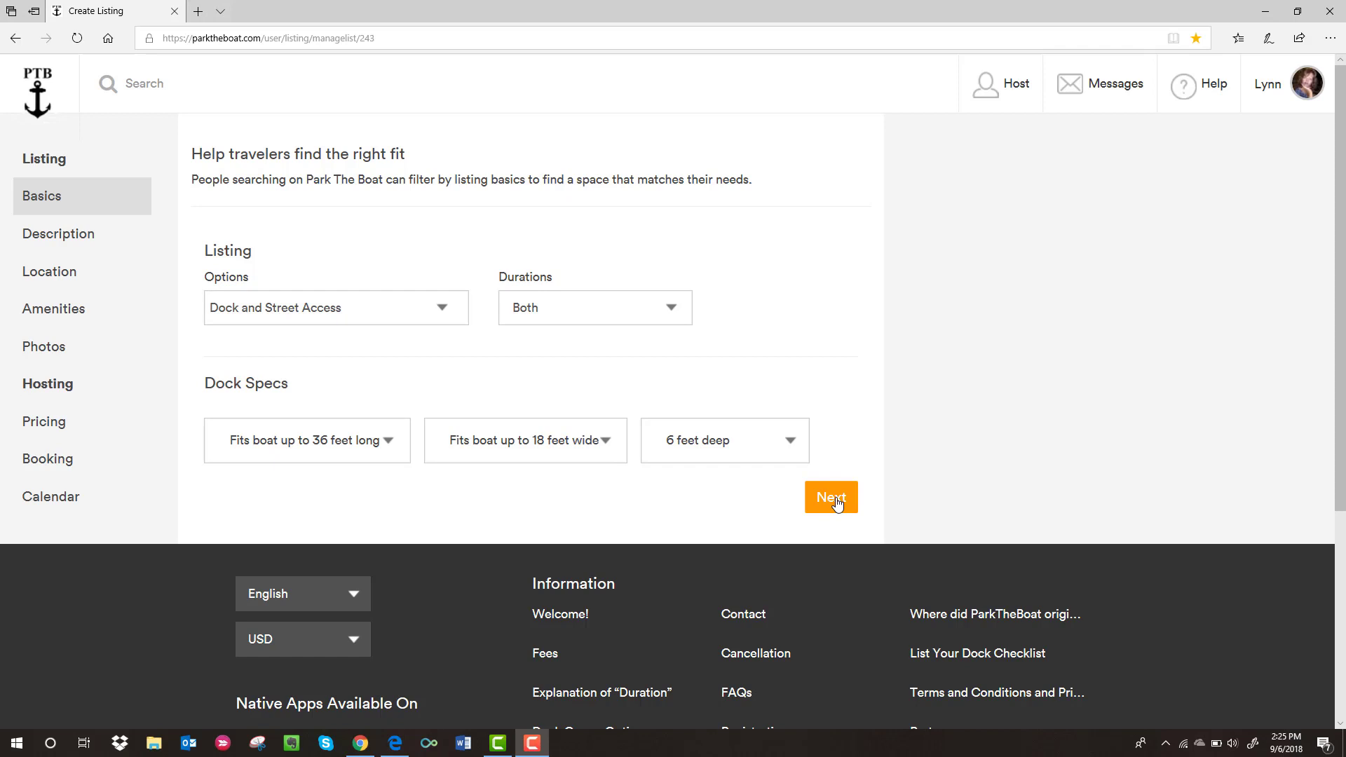
pyautogui.click(837, 499)
pyautogui.click(837, 499)
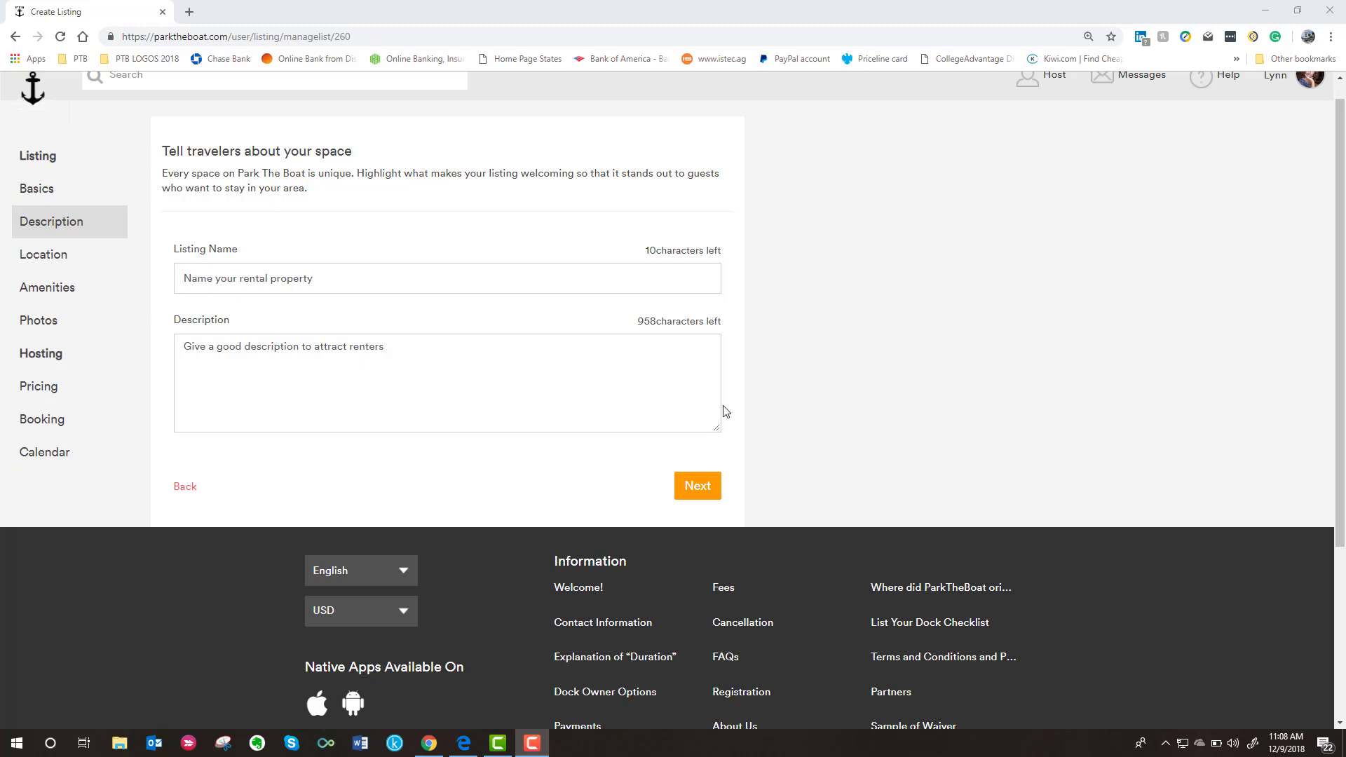
# - On the Location step, reselect the matching address to pin the map and save it
pyautogui.click(690, 492)
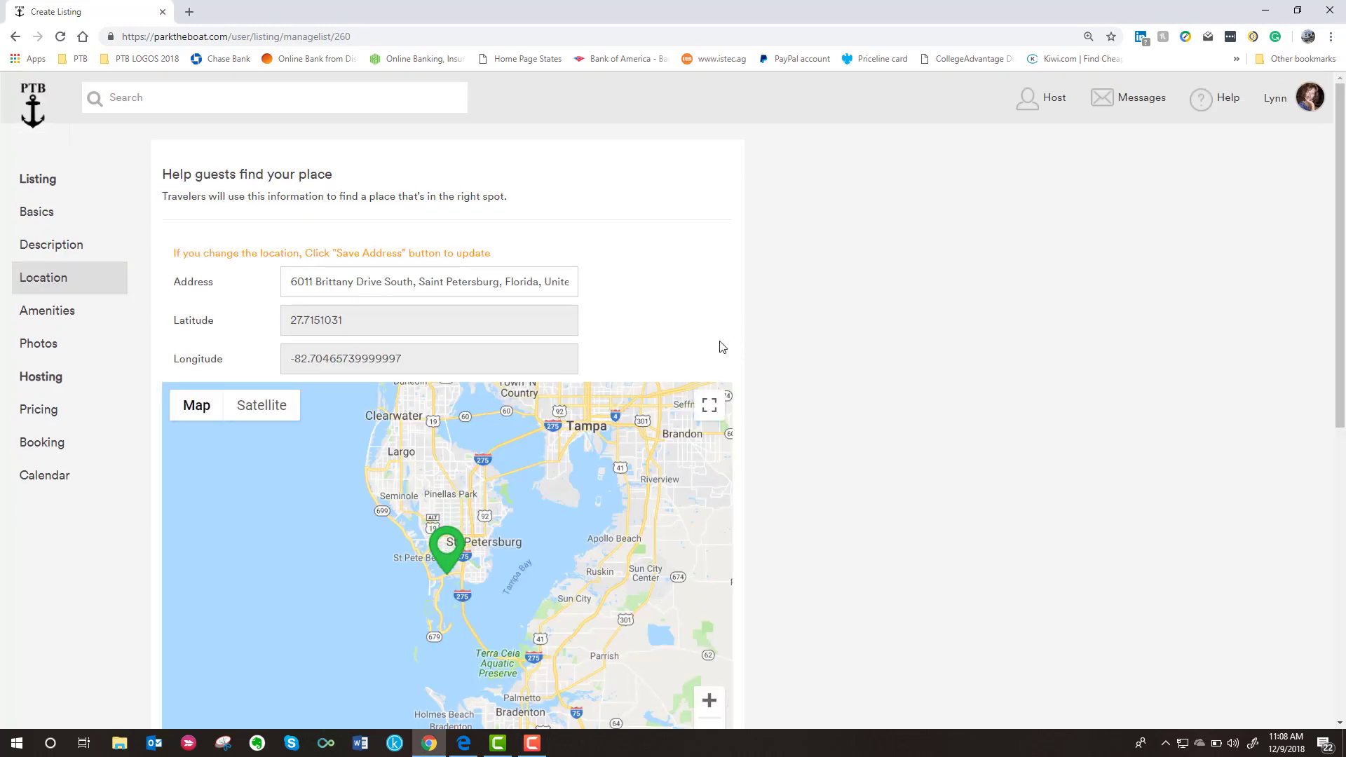
pyautogui.click(294, 277)
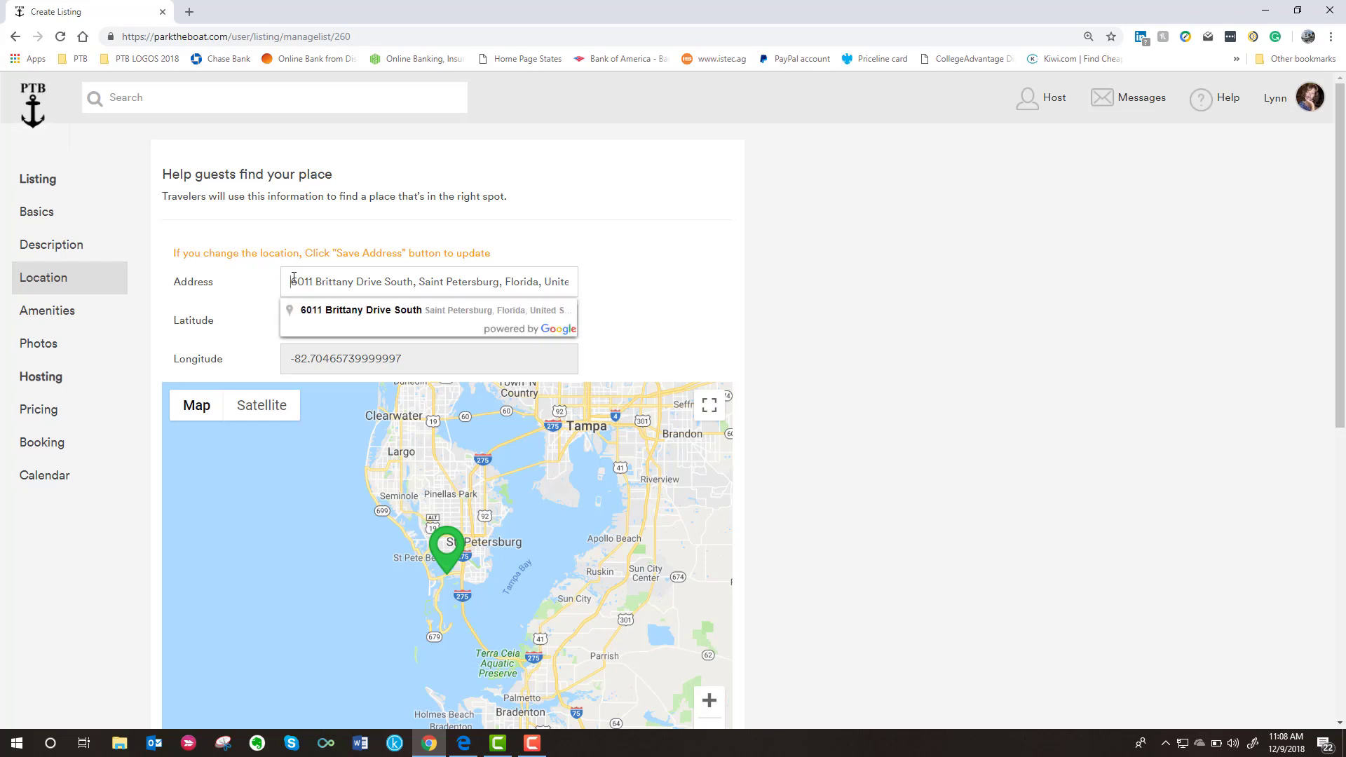
pyautogui.click(343, 313)
pyautogui.scroll(-2, 617, 319)
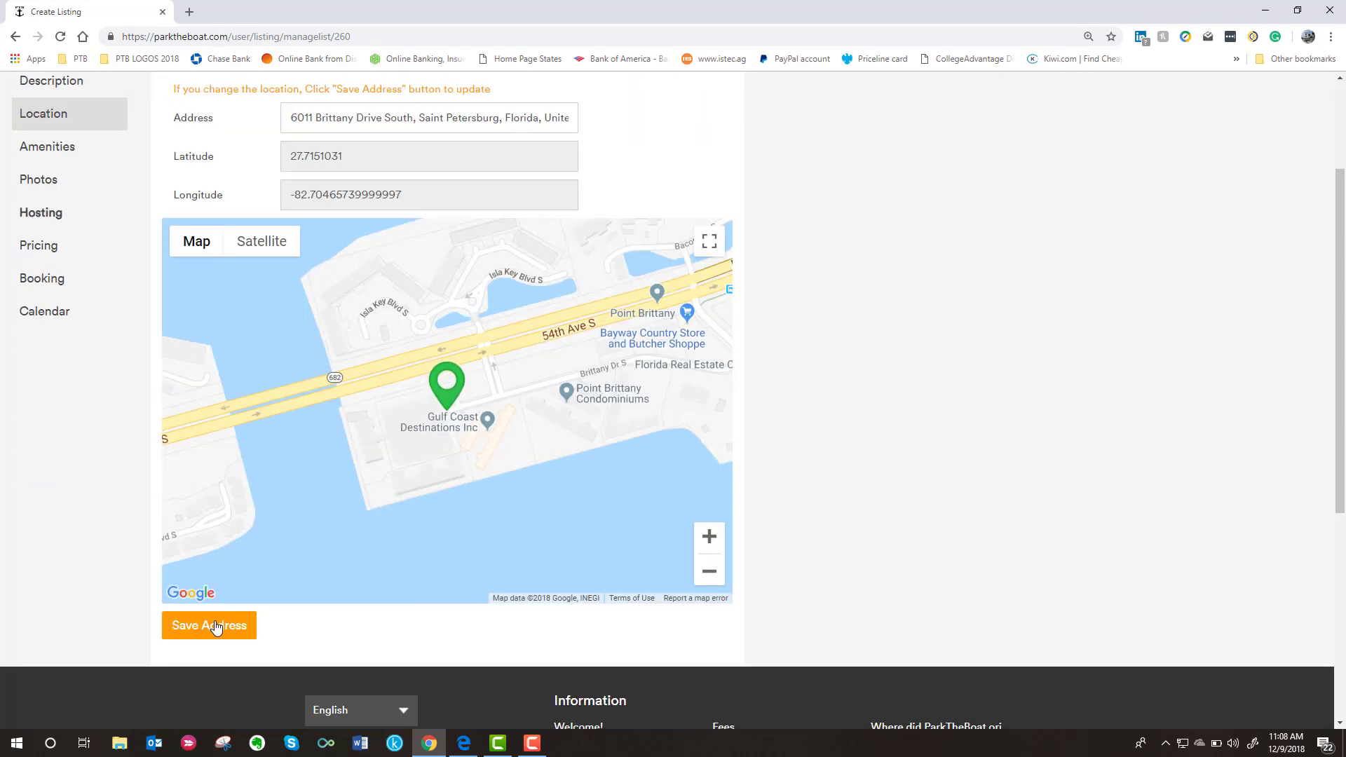
pyautogui.click(213, 625)
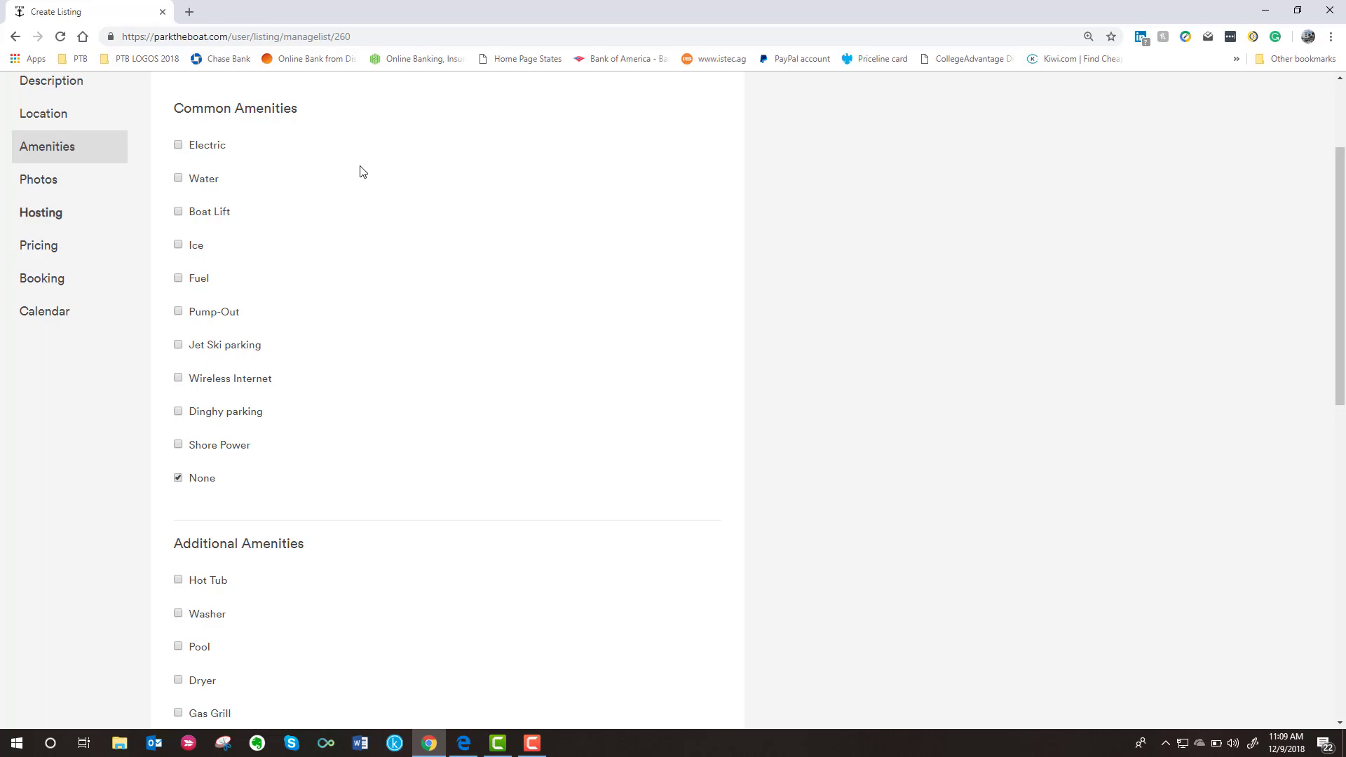
# - Leave both amenity groups at None and continue to the Photos step
pyautogui.scroll(-1, 359, 202)
pyautogui.scroll(-5, 359, 201)
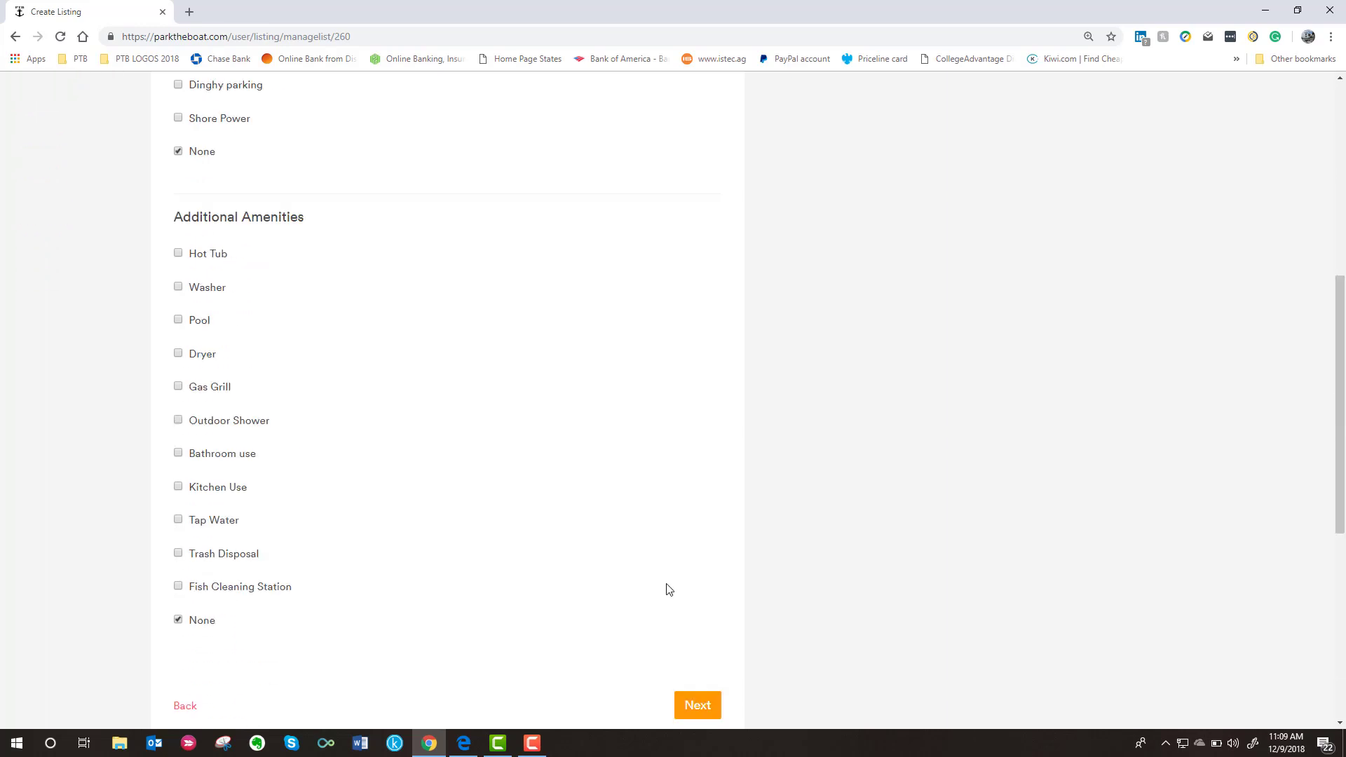
pyautogui.click(694, 707)
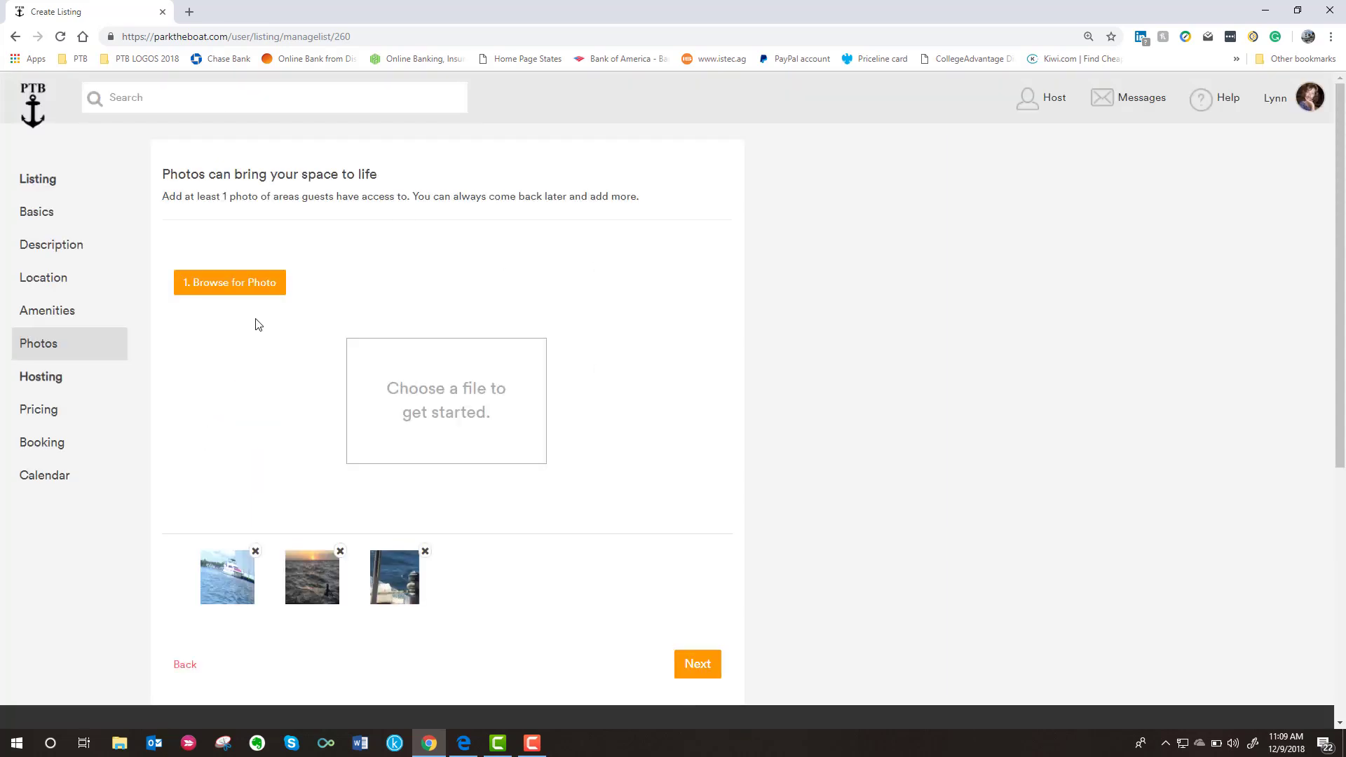
# - Upload the catamaran photo rotated upright and cropped higher-right, then go on to Pricing
pyautogui.click(229, 281)
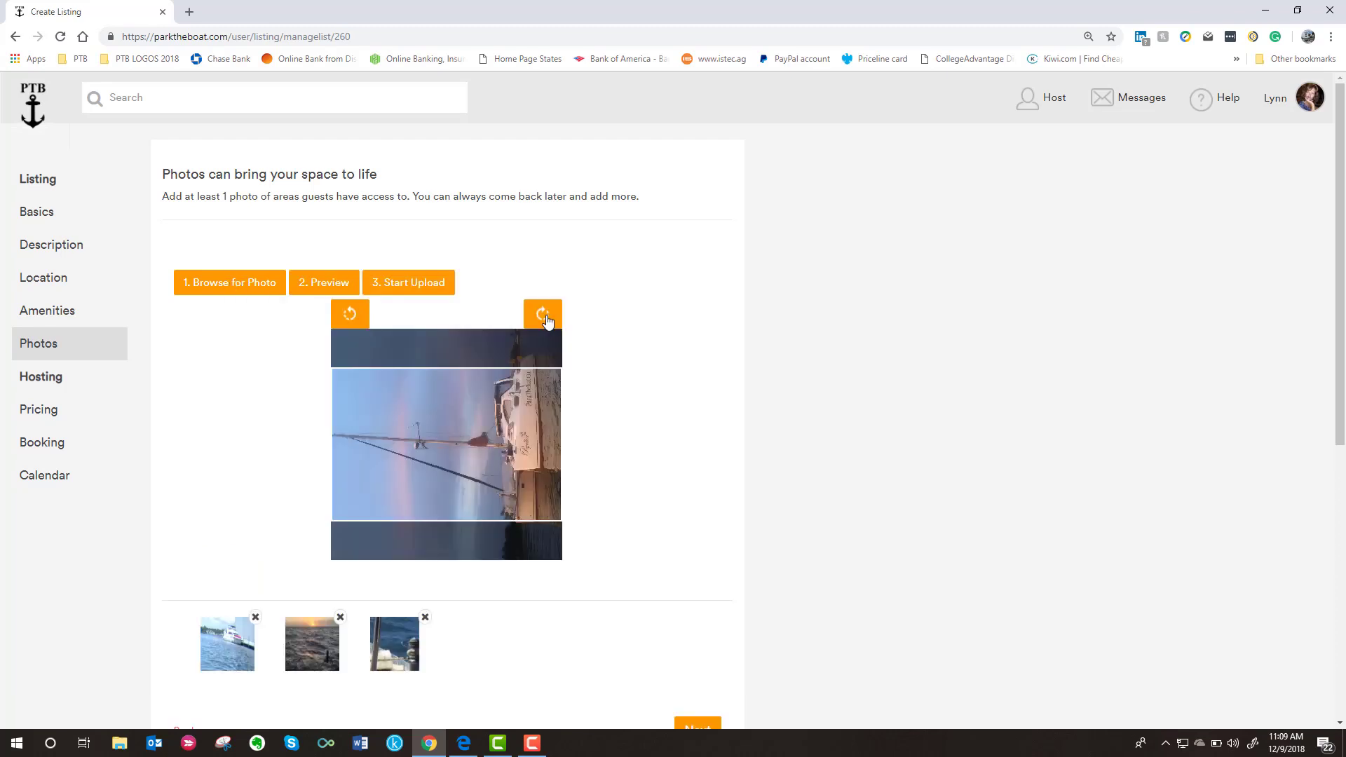
pyautogui.click(544, 315)
pyautogui.click(544, 314)
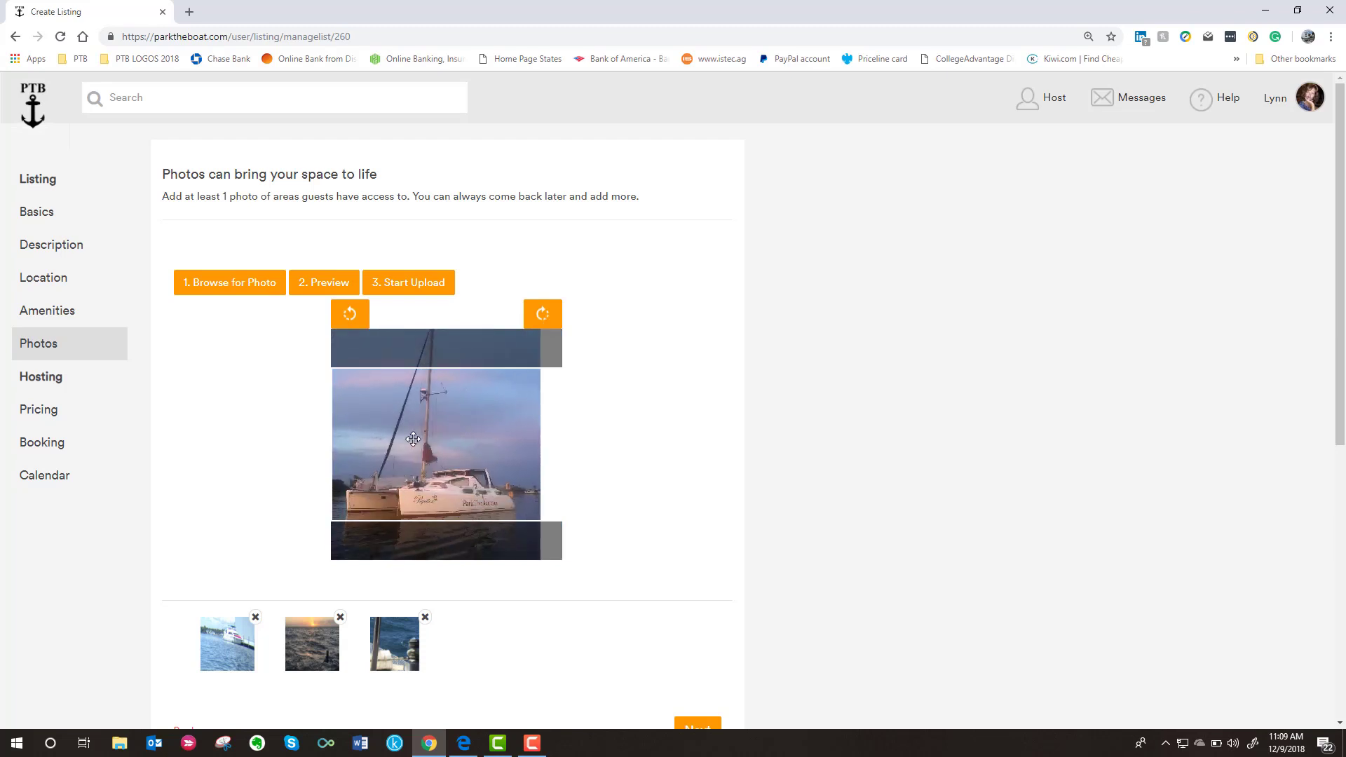
pyautogui.moveTo(421, 457); pyautogui.dragTo(436, 430)
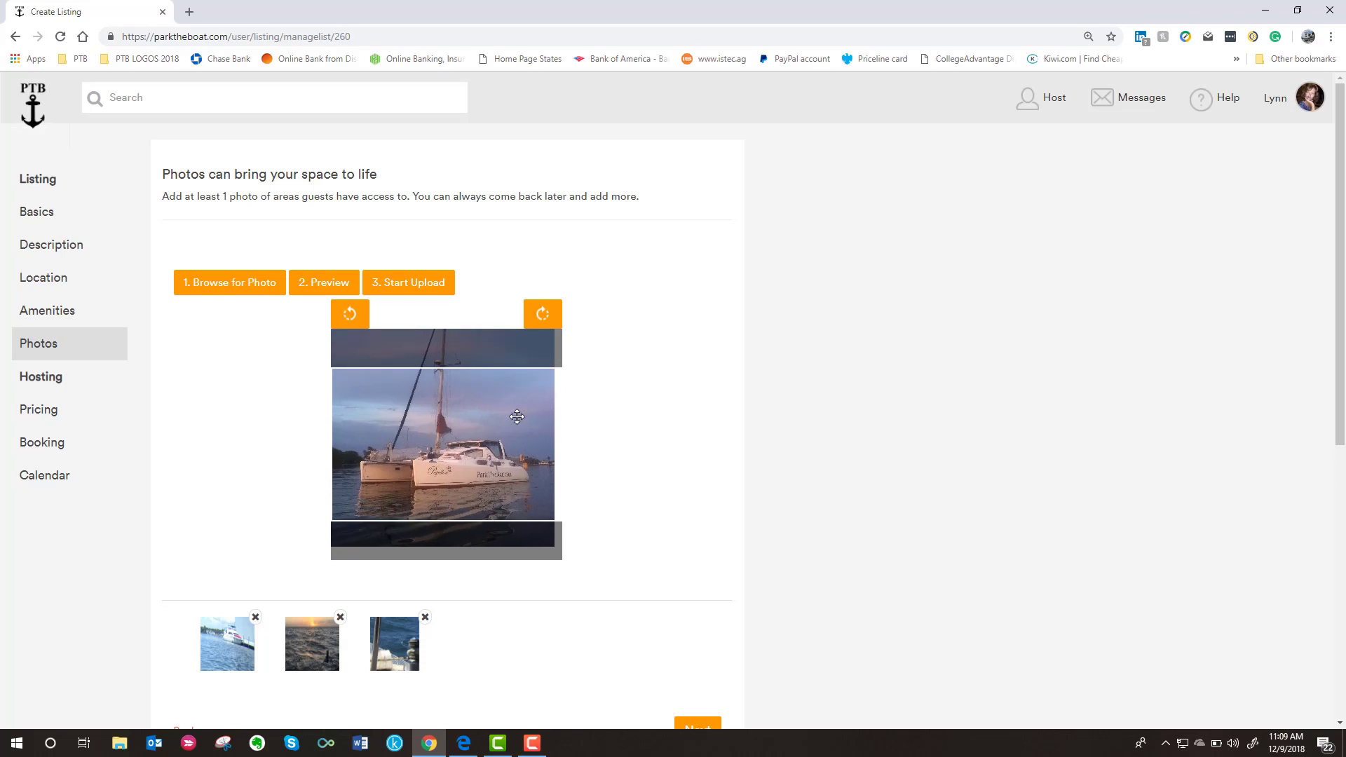
pyautogui.click(324, 292)
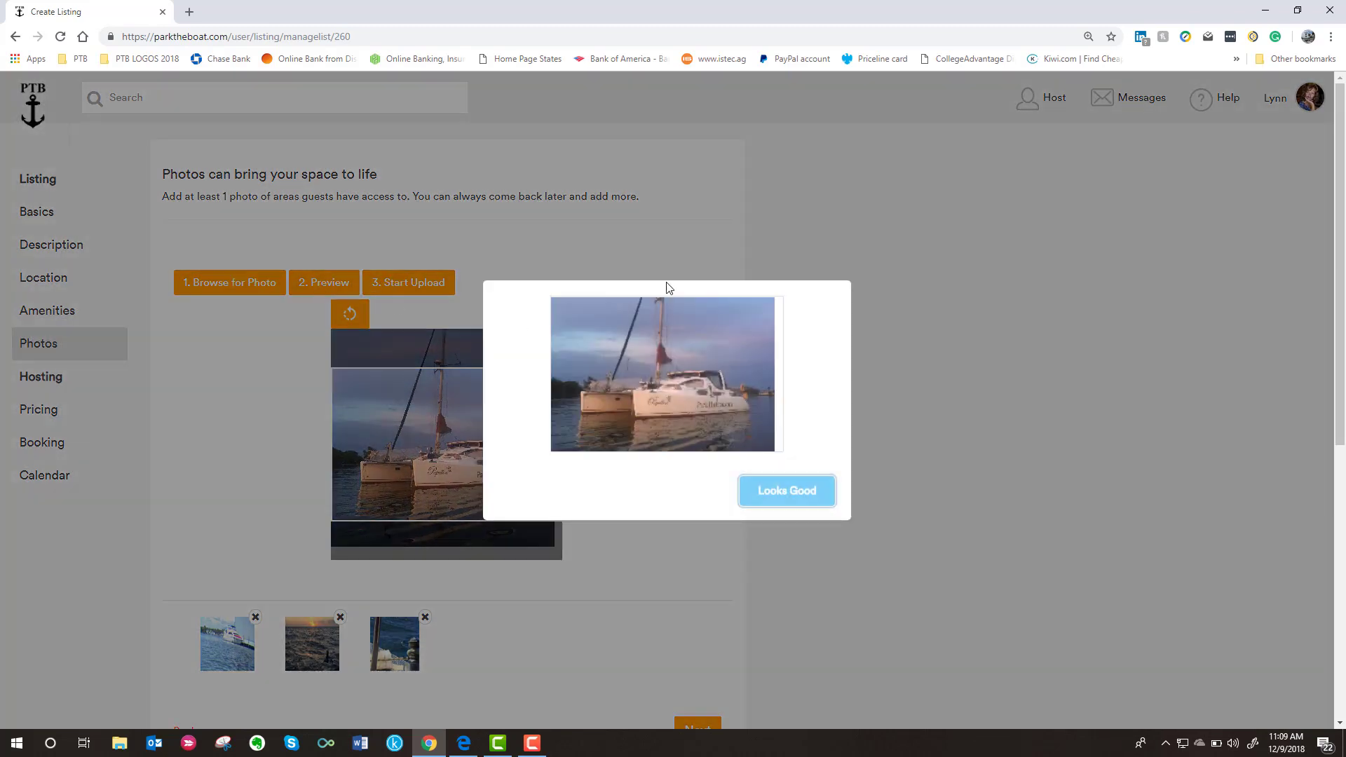
pyautogui.click(800, 496)
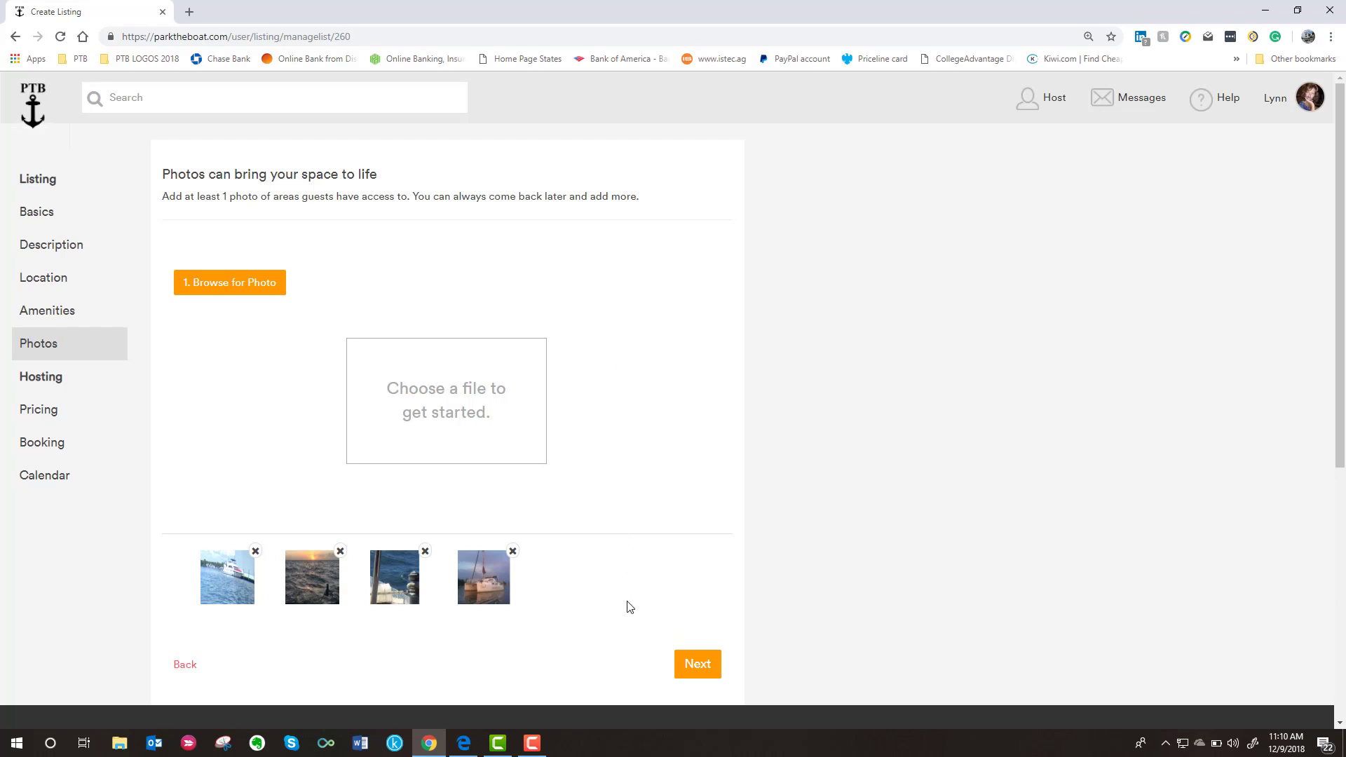
pyautogui.click(700, 672)
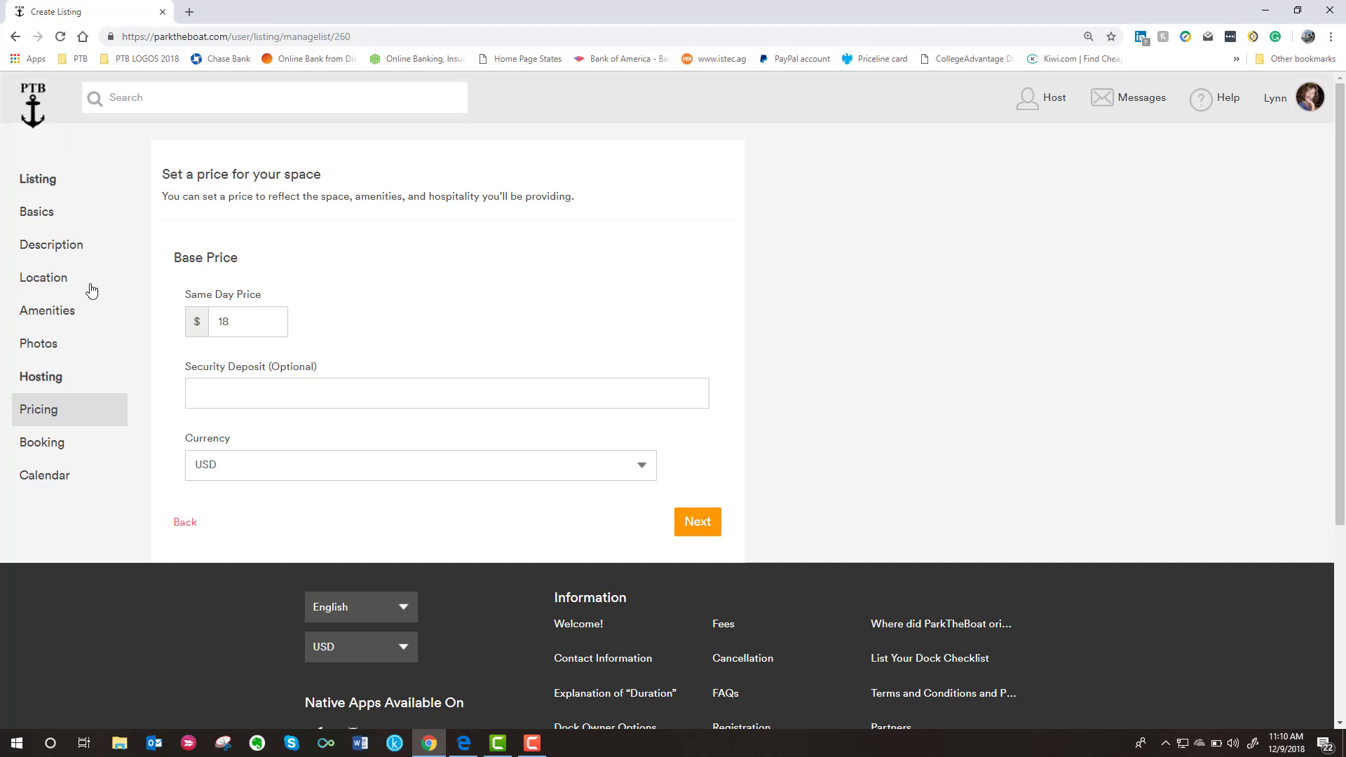
# - Return to the listing's Basics step from the left sidebar
pyautogui.click(40, 220)
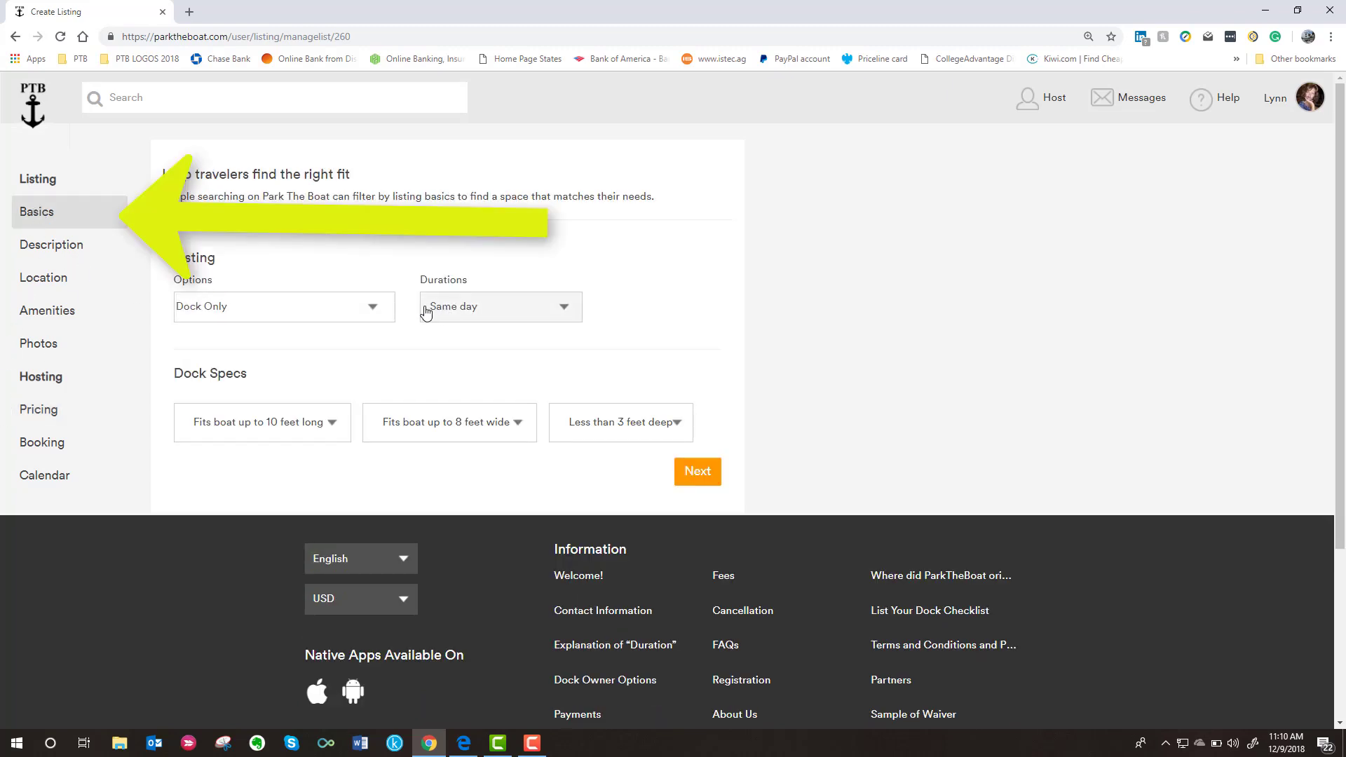
# - Change the listing durations to Both and save the Basics step
pyautogui.click(564, 307)
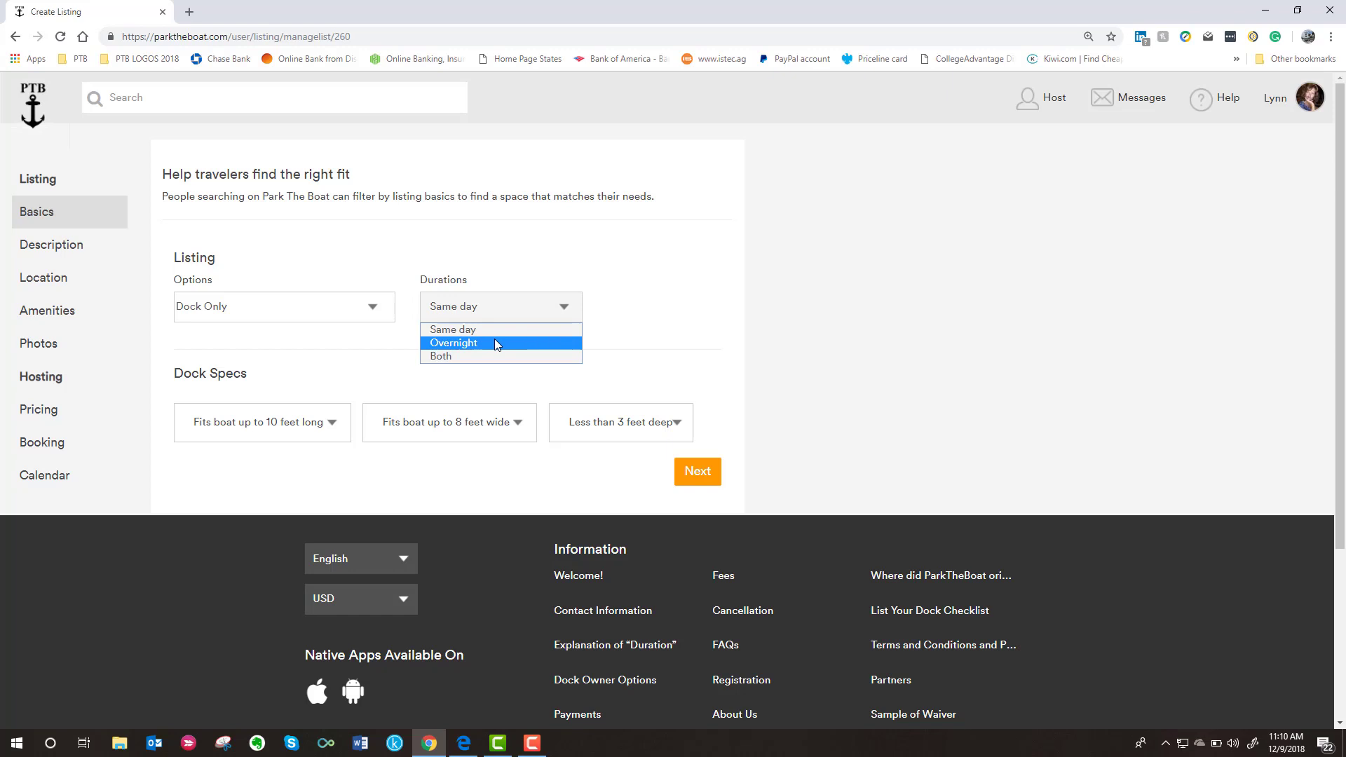
pyautogui.click(435, 357)
pyautogui.click(683, 478)
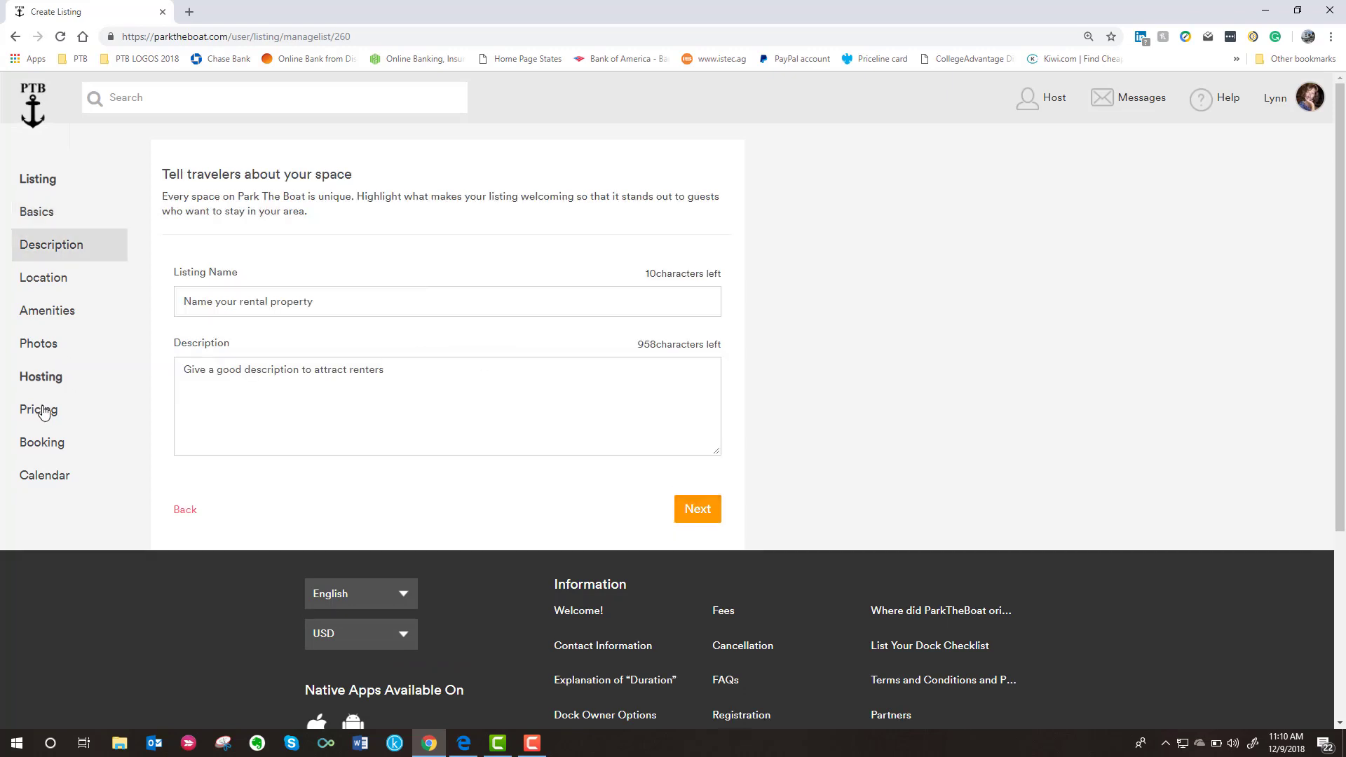
# - Enter a $30 overnight price and a $100 security deposit on the Pricing step
pyautogui.click(42, 409)
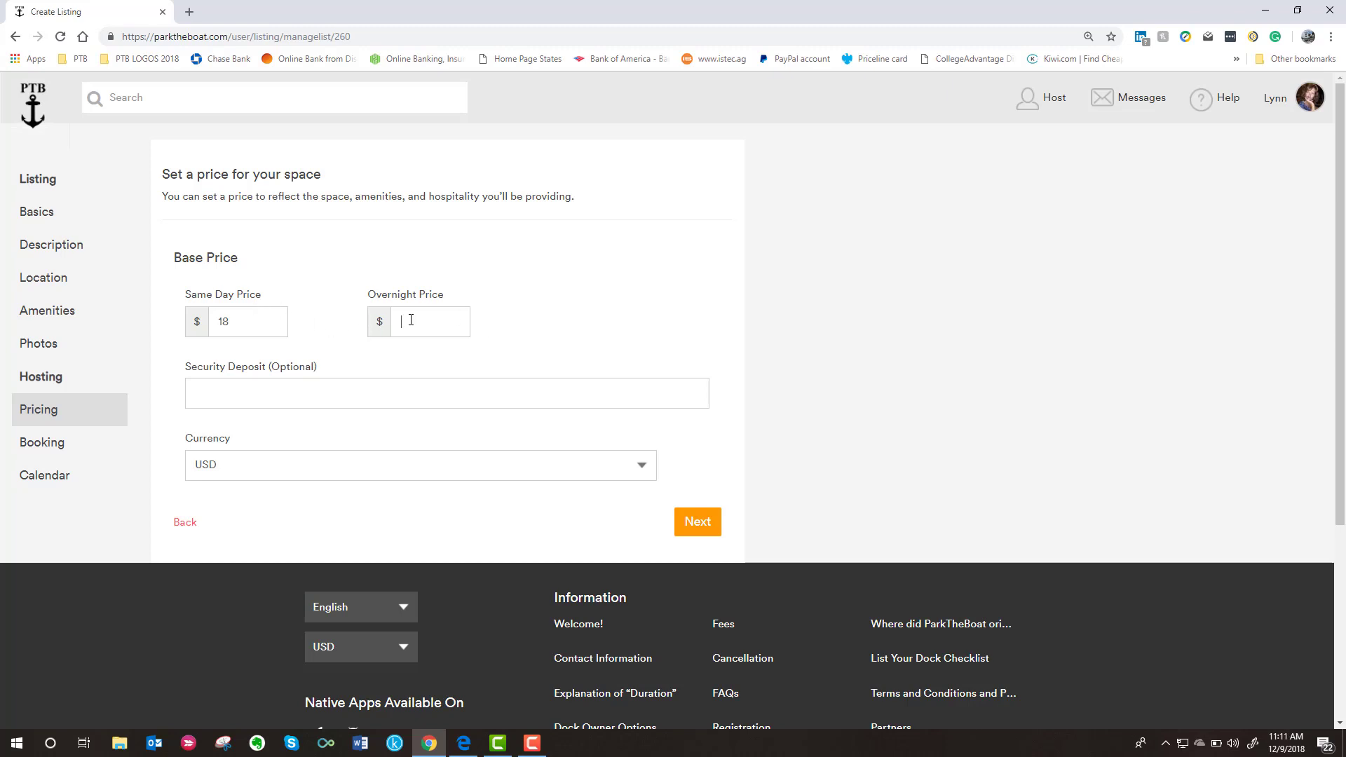
pyautogui.write('30')
pyautogui.click(223, 390)
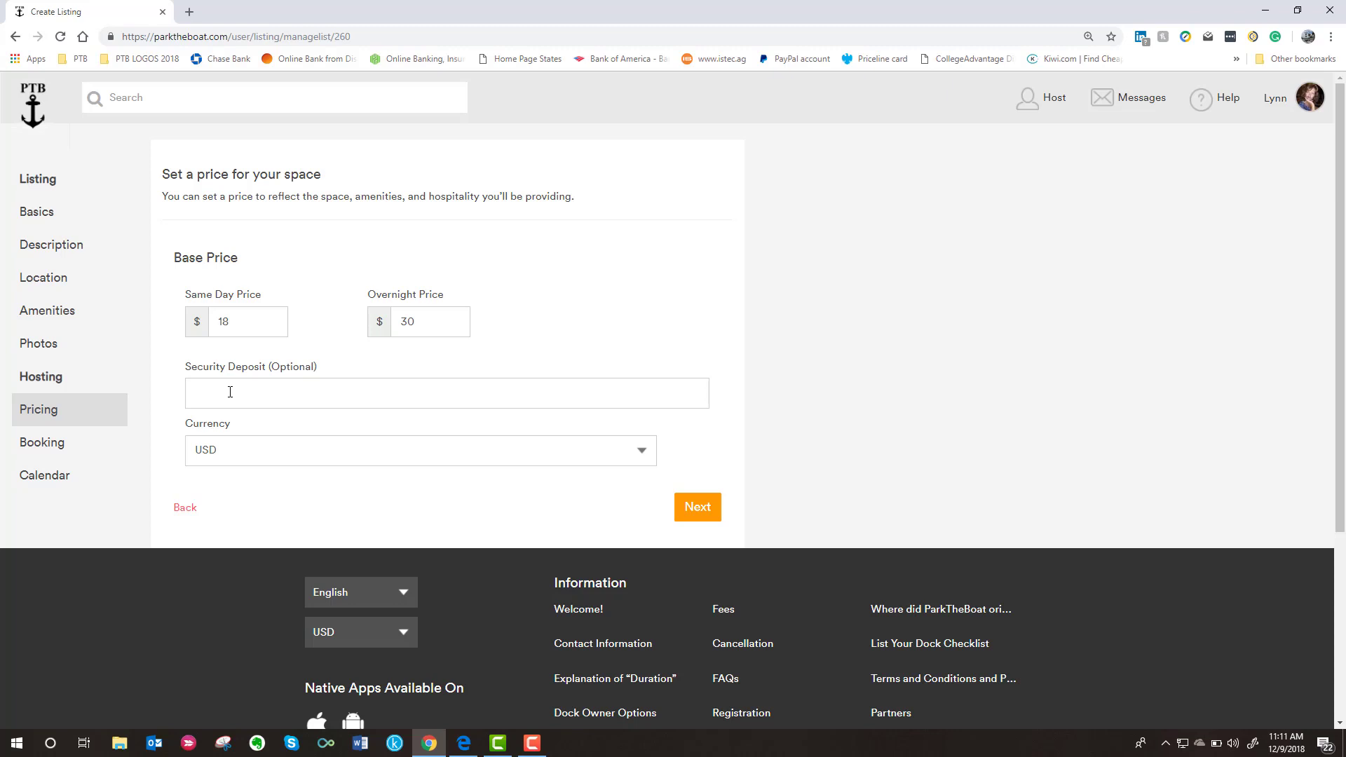
pyautogui.write('100')
pyautogui.click(698, 508)
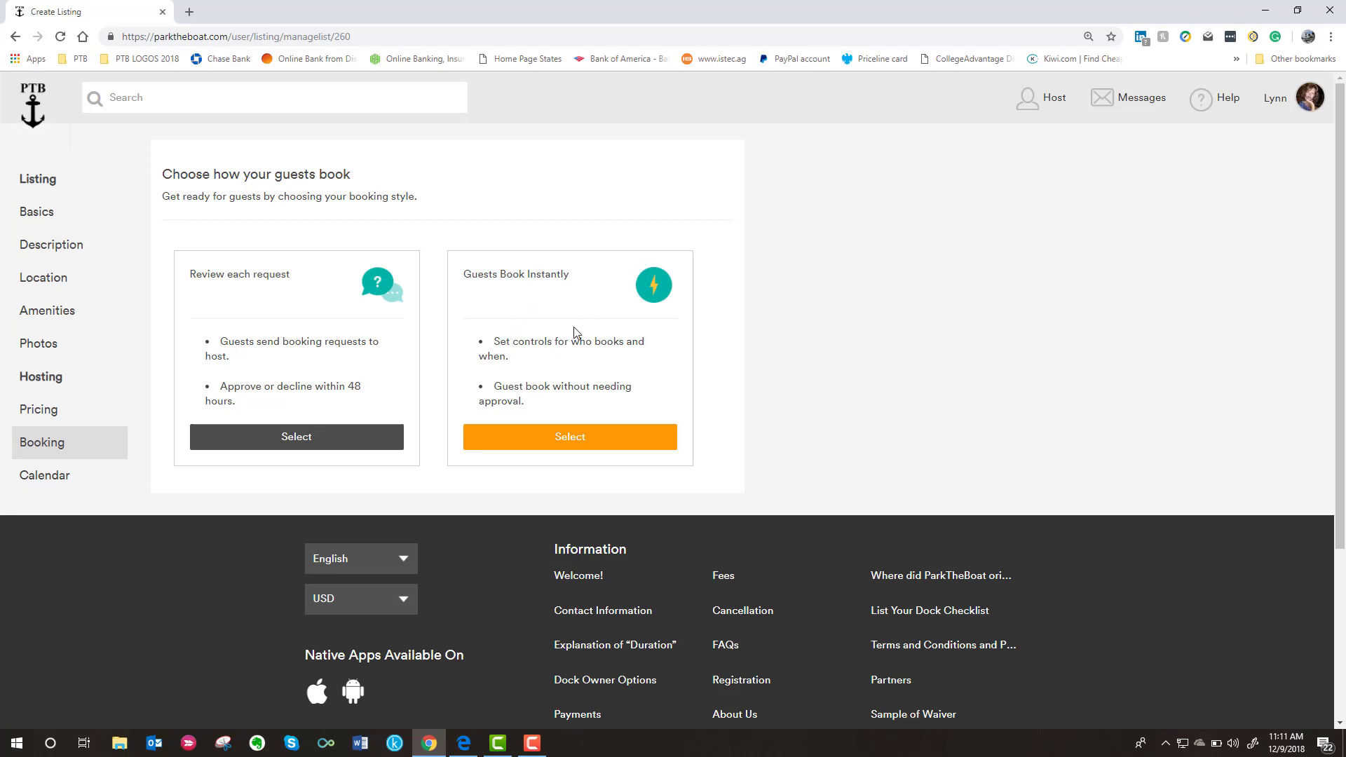
# - Choose instant booking and write dock rules '1. No smoking.' and '2. Quiet hours 8-8', starting a third
pyautogui.click(557, 445)
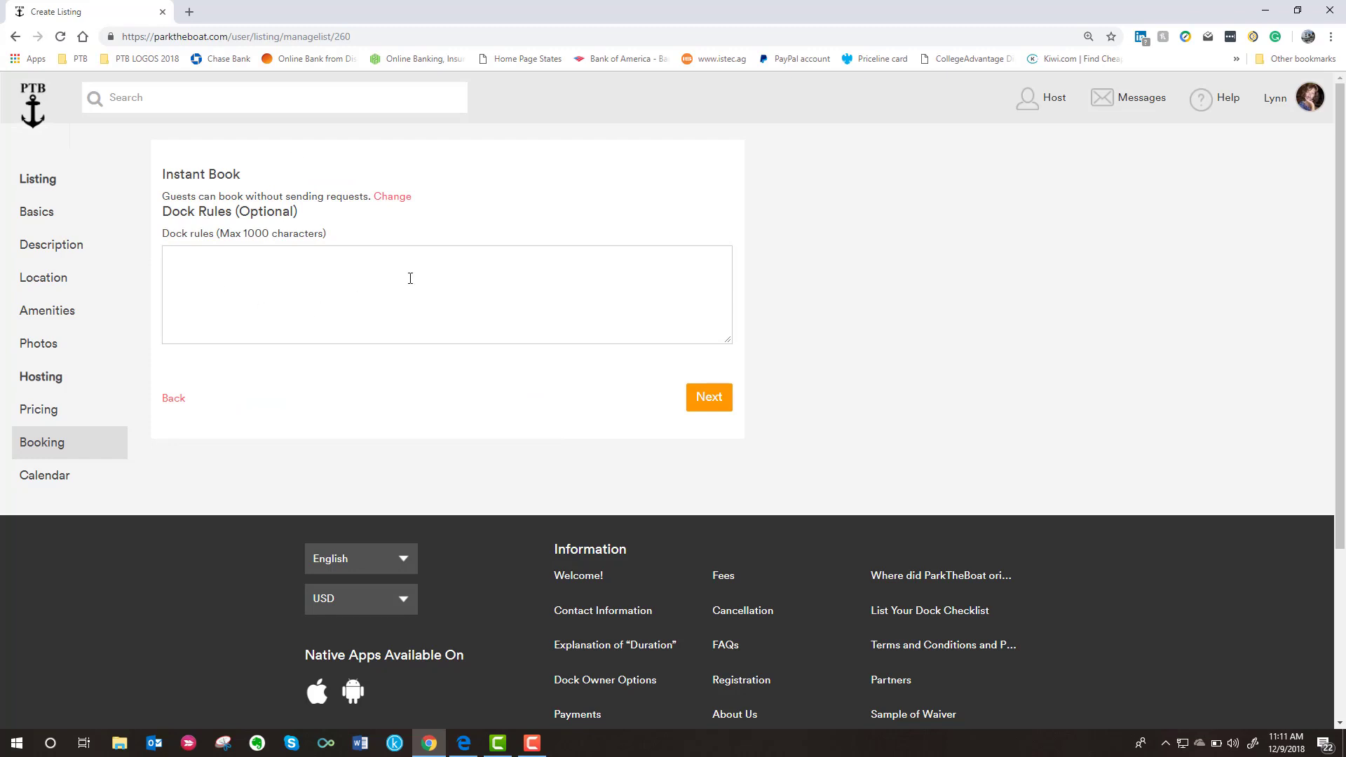
pyautogui.click(193, 254)
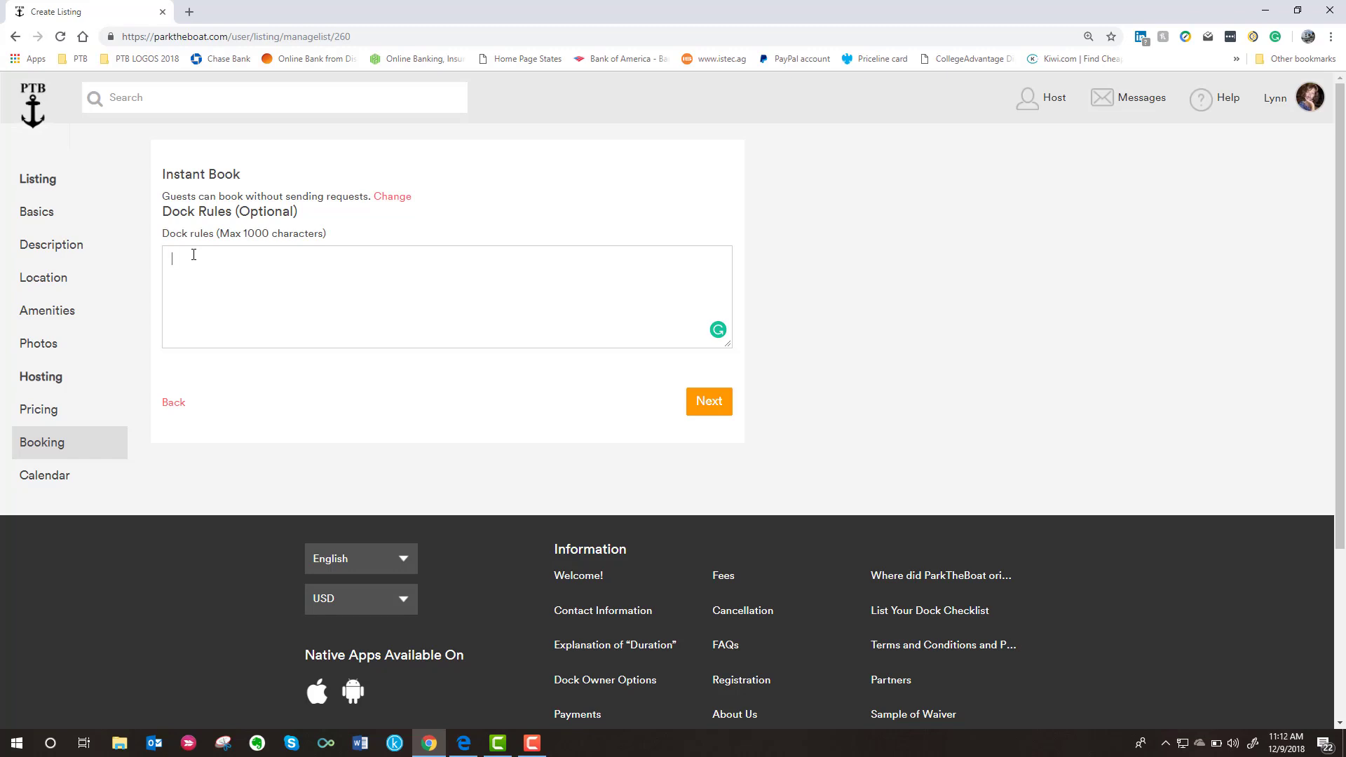
pyautogui.write('1. No smoking. 2. Quiet hours 8-8')
pyautogui.press('Return')
pyautogui.write('3')
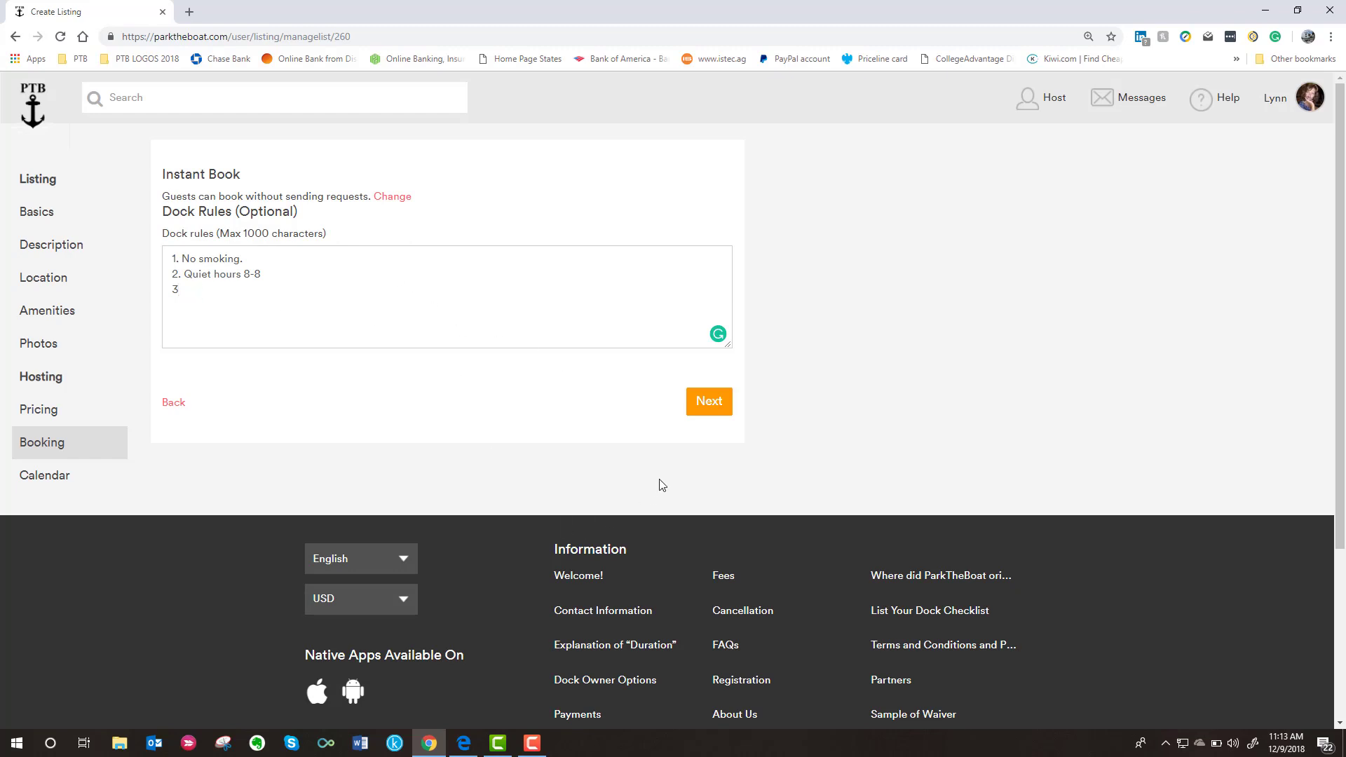
# - Try request-to-book, switch back to instant booking, and continue to the Calendar step
pyautogui.click(710, 412)
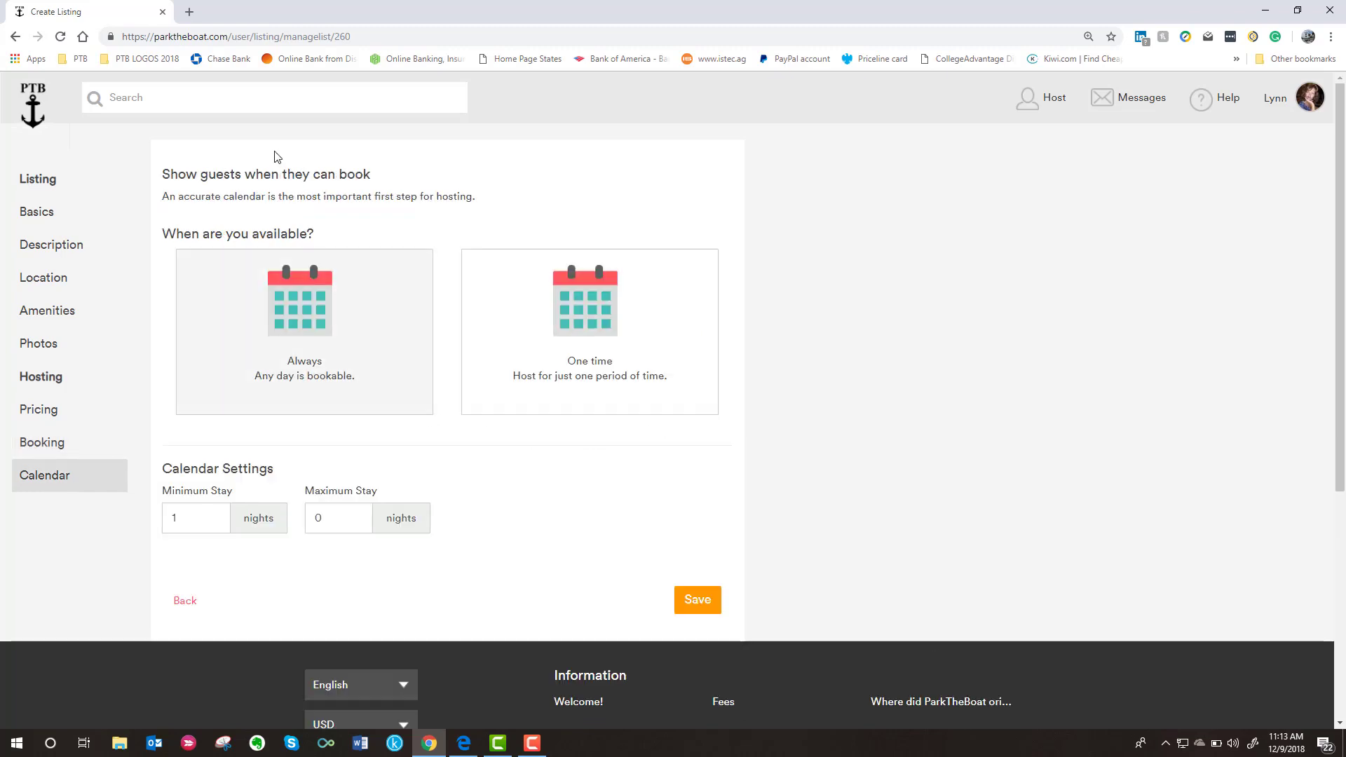
pyautogui.click(38, 451)
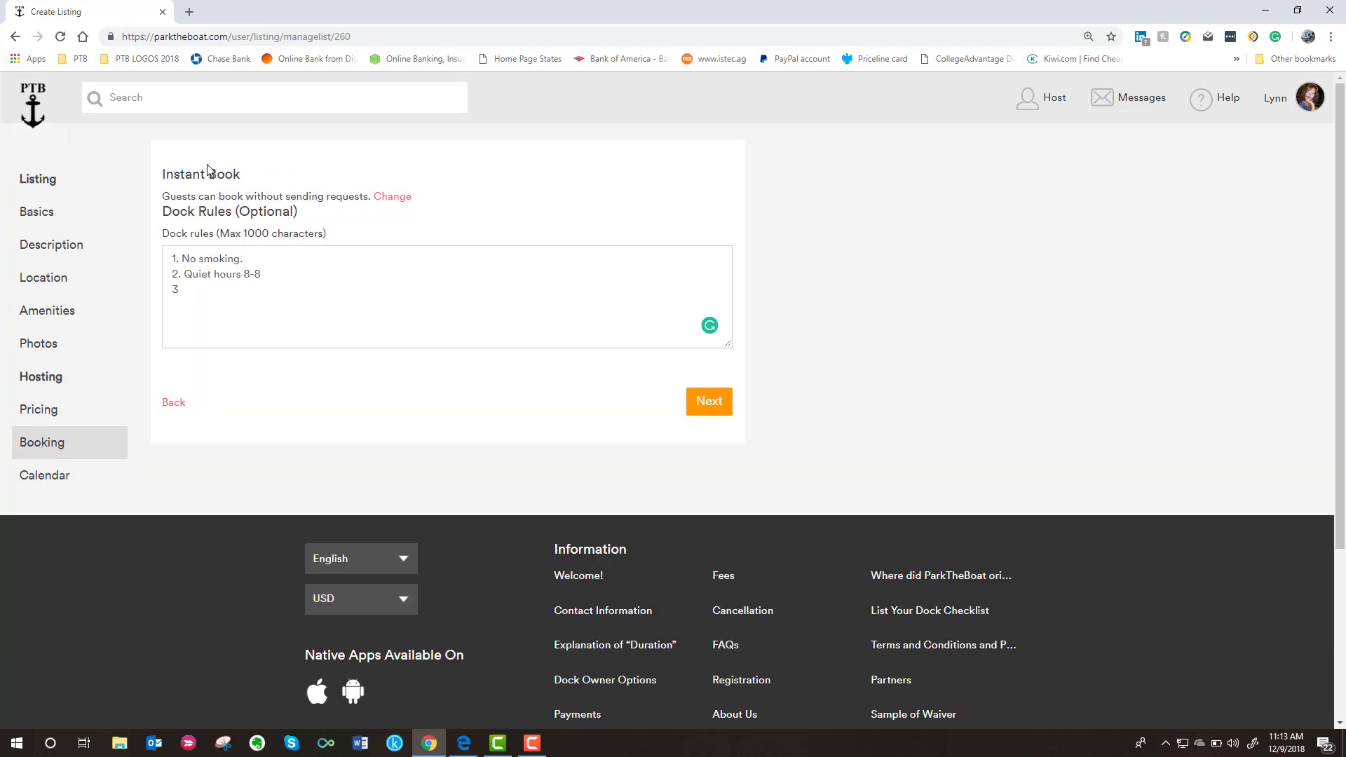
pyautogui.click(389, 198)
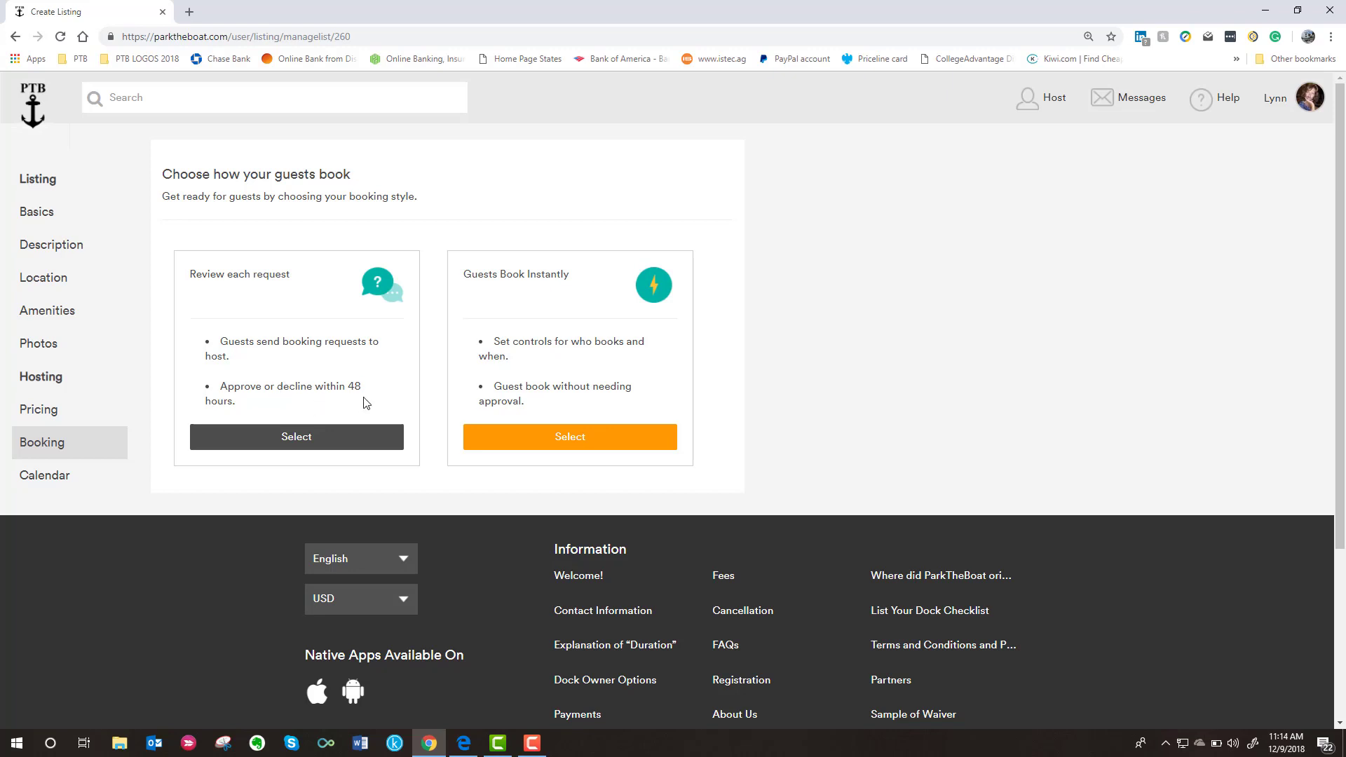
pyautogui.click(322, 442)
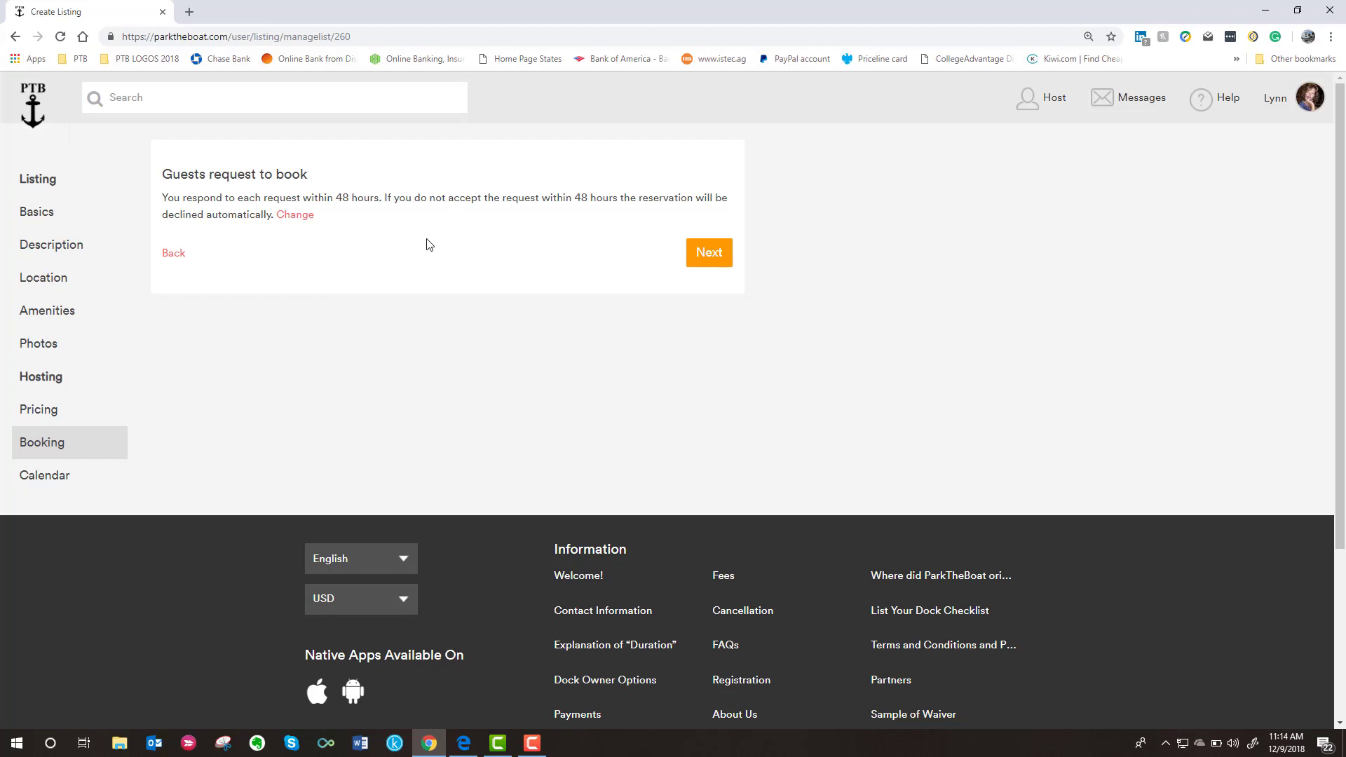
pyautogui.click(298, 214)
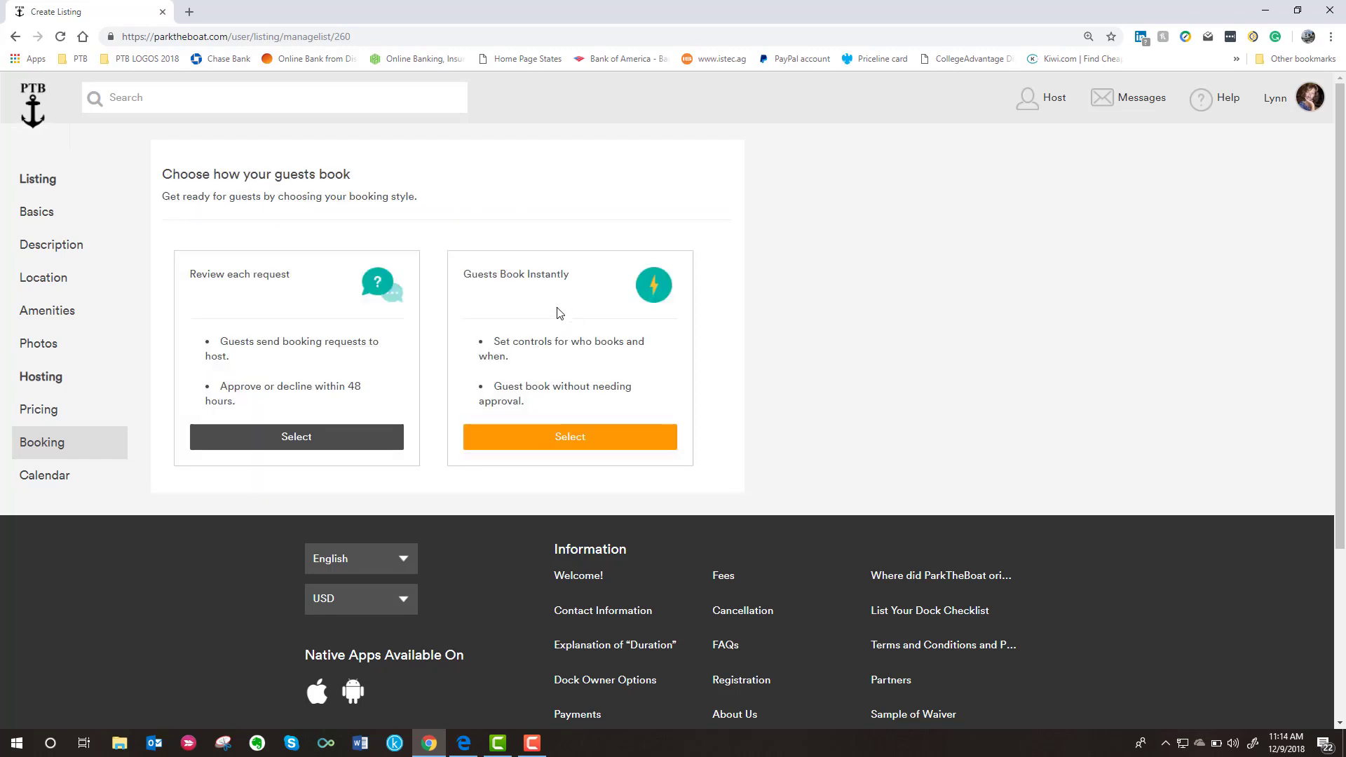
pyautogui.click(570, 436)
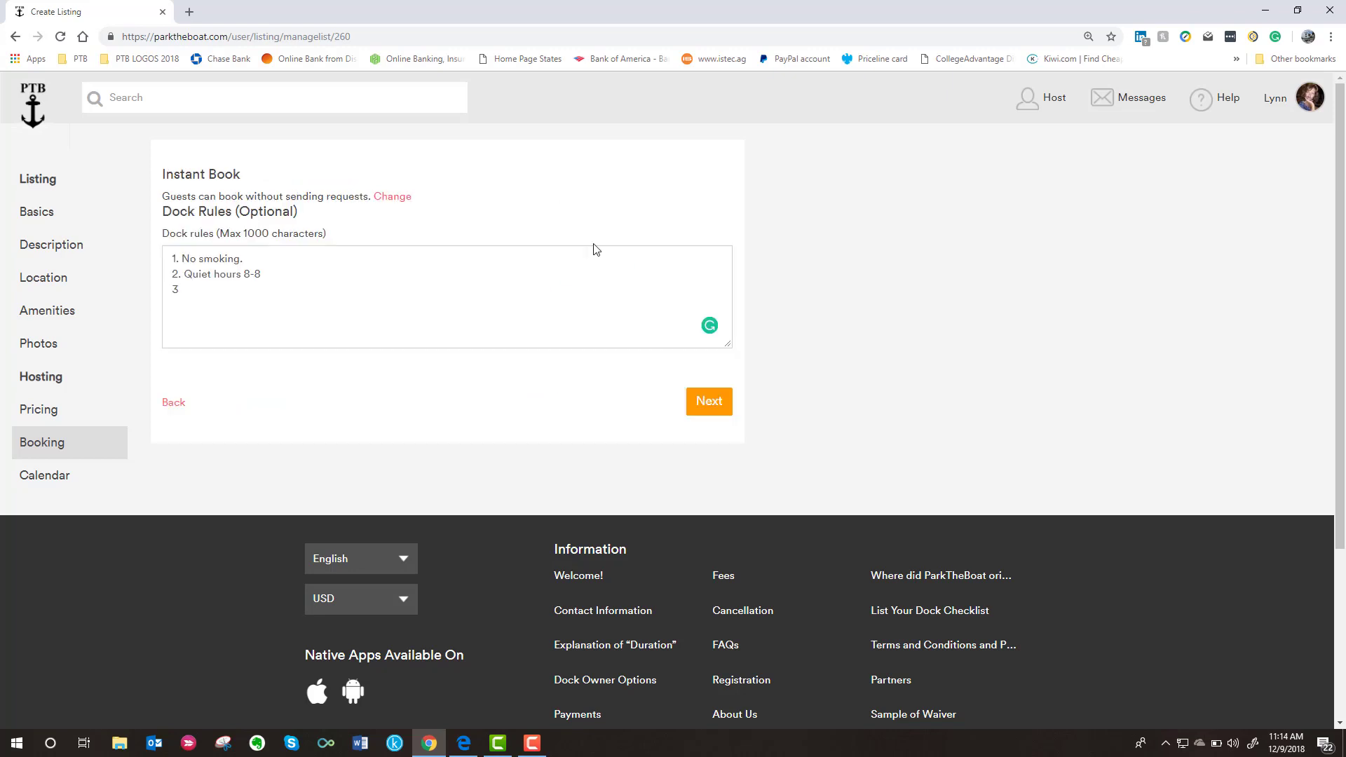
pyautogui.click(707, 403)
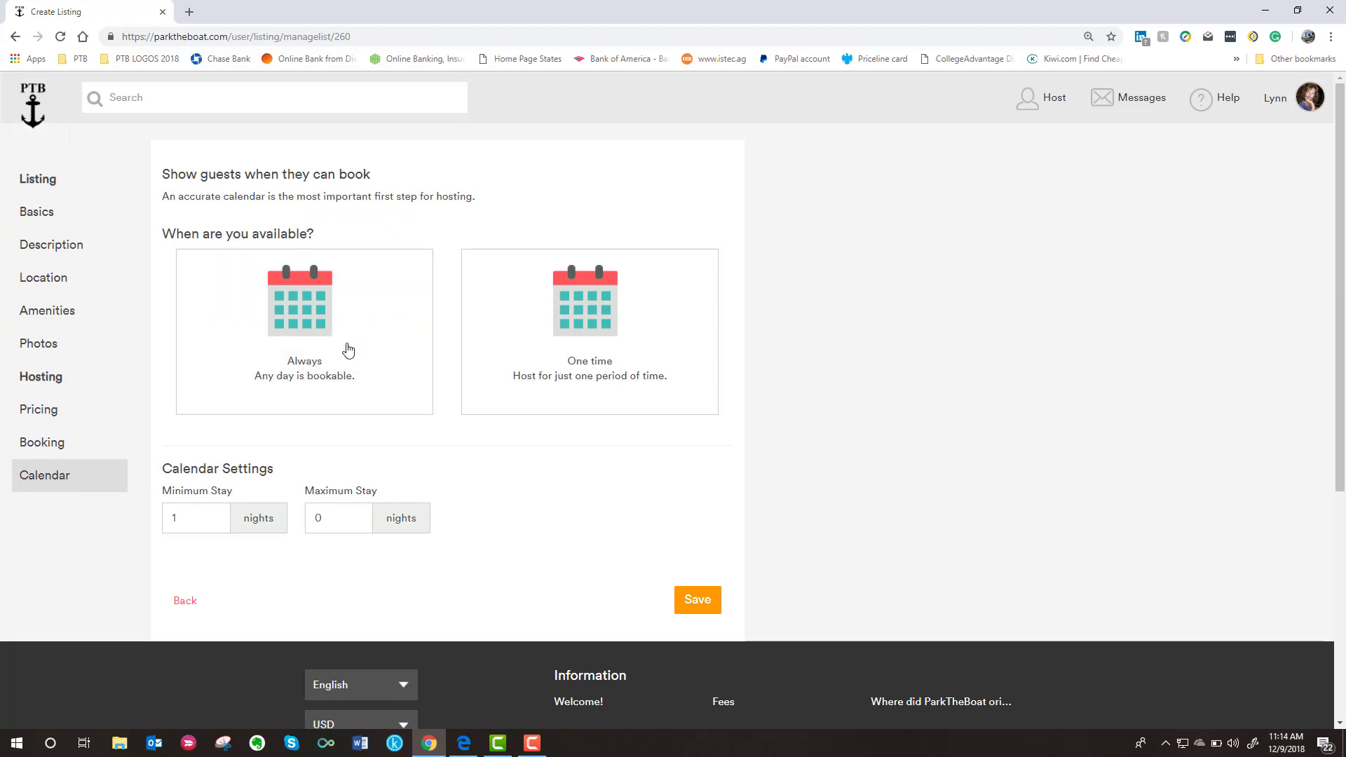
# - Limit hosting to one period, from 01/01/2019 to 12/31/2019
pyautogui.click(316, 342)
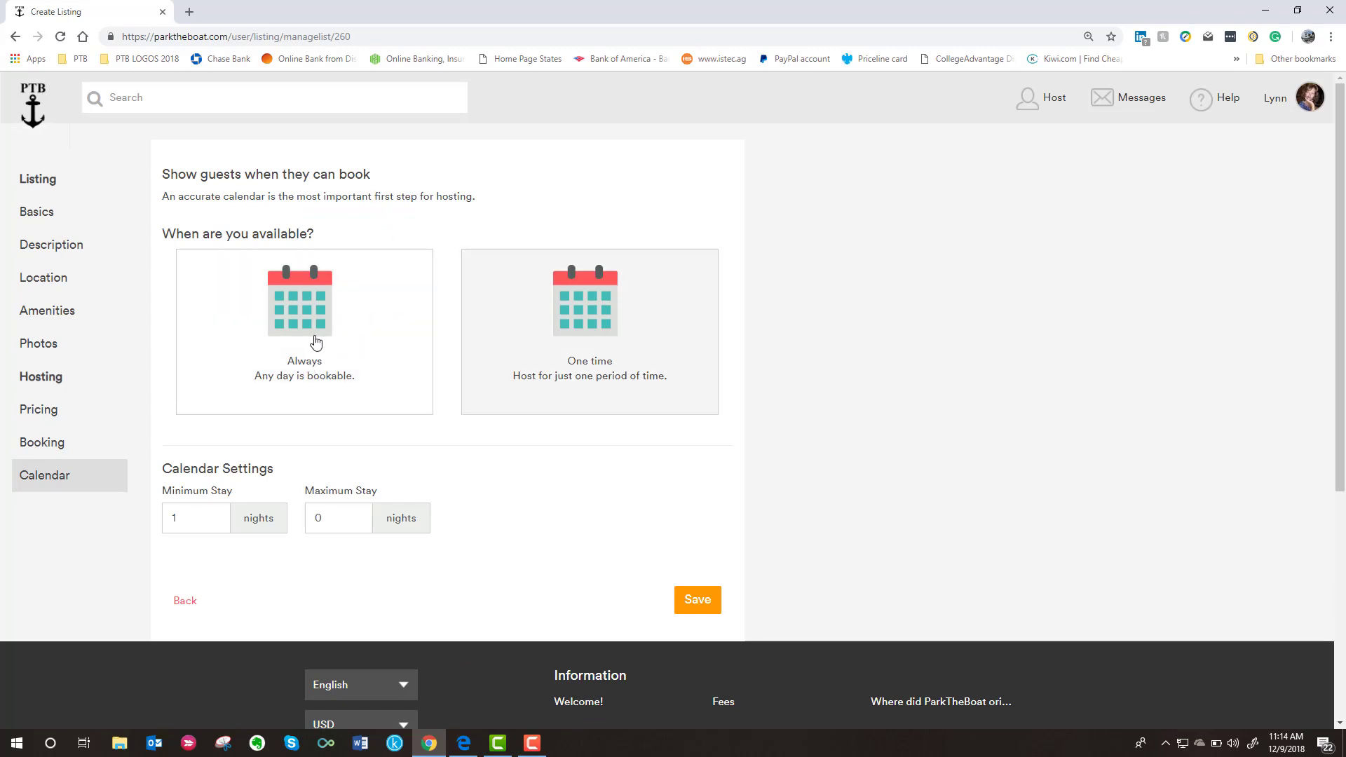
pyautogui.click(595, 323)
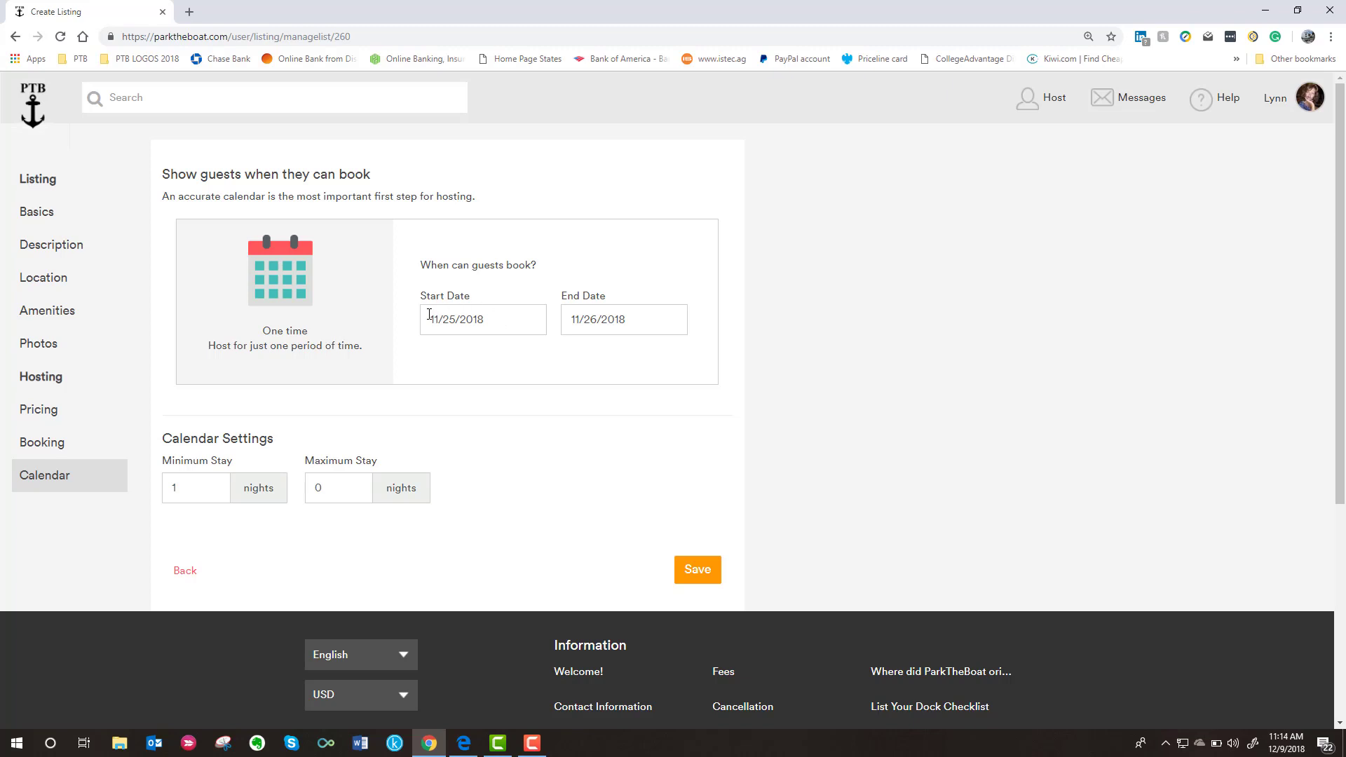
pyautogui.moveTo(431, 318); pyautogui.dragTo(496, 319)
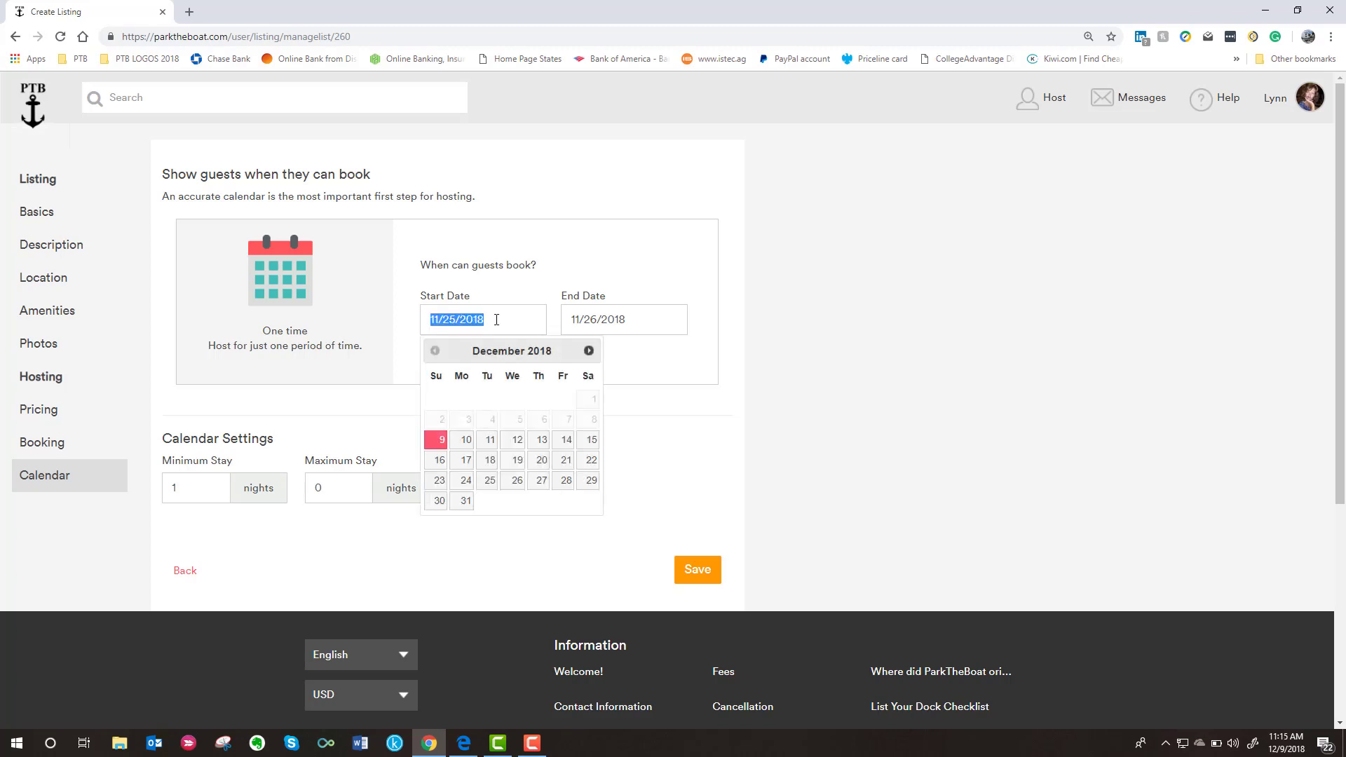
pyautogui.click(589, 351)
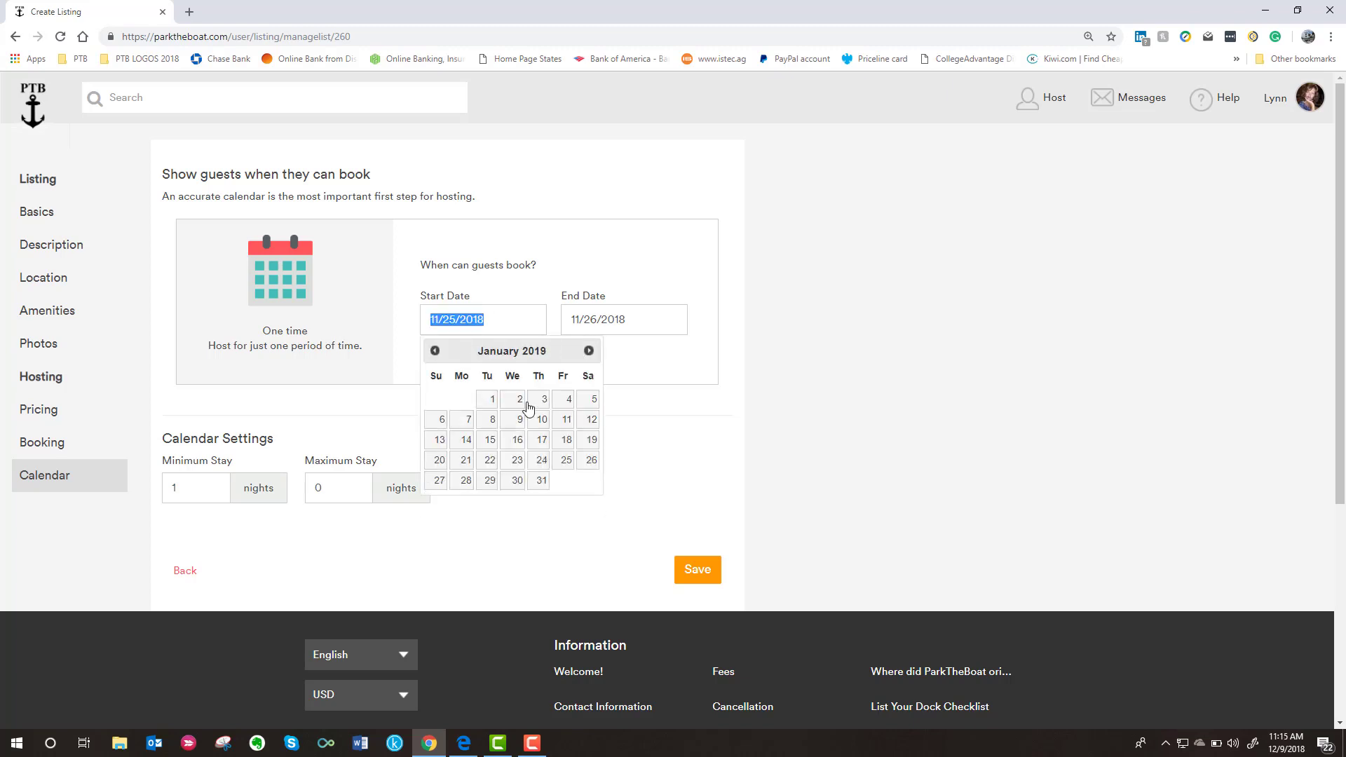
pyautogui.click(492, 401)
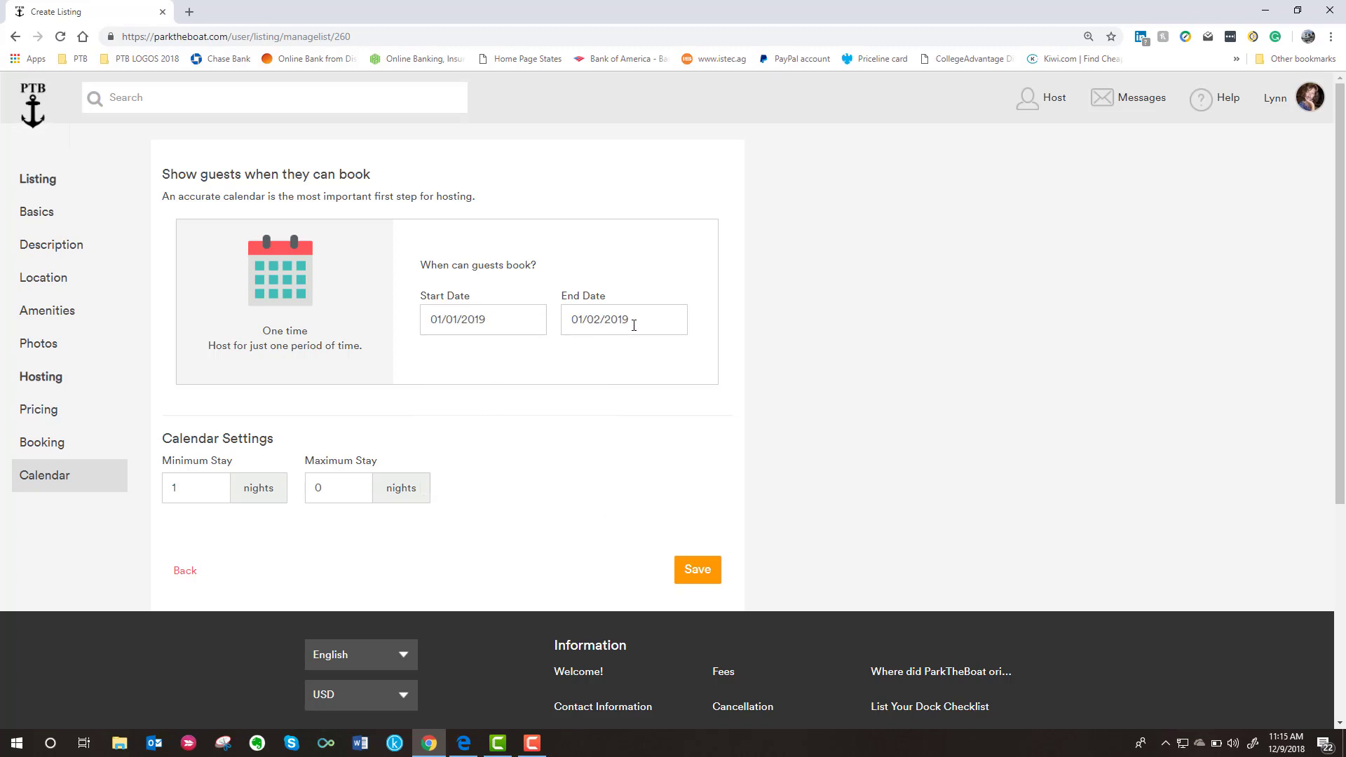
pyautogui.click(663, 324)
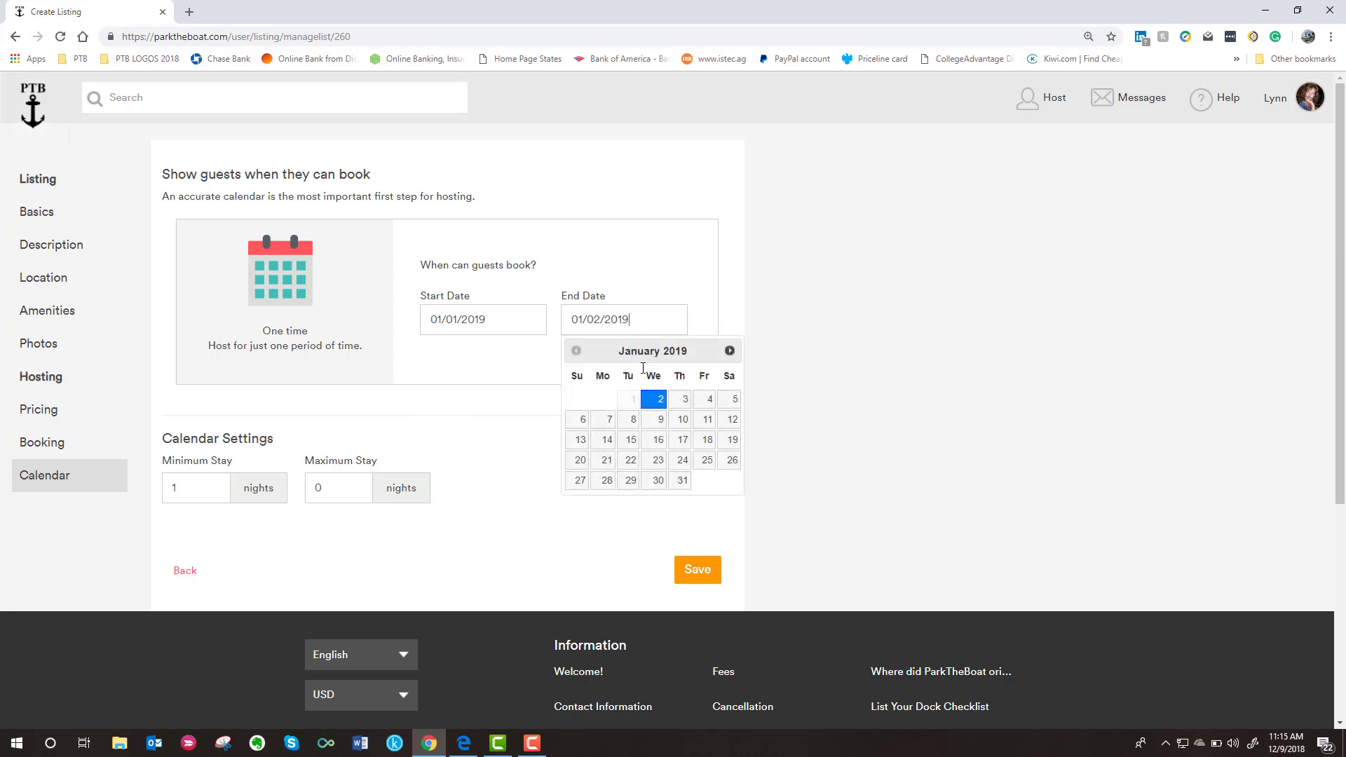
pyautogui.click(728, 351)
pyautogui.click(727, 352)
pyautogui.click(727, 351)
pyautogui.click(727, 351)
pyautogui.click(727, 352)
pyautogui.click(727, 351)
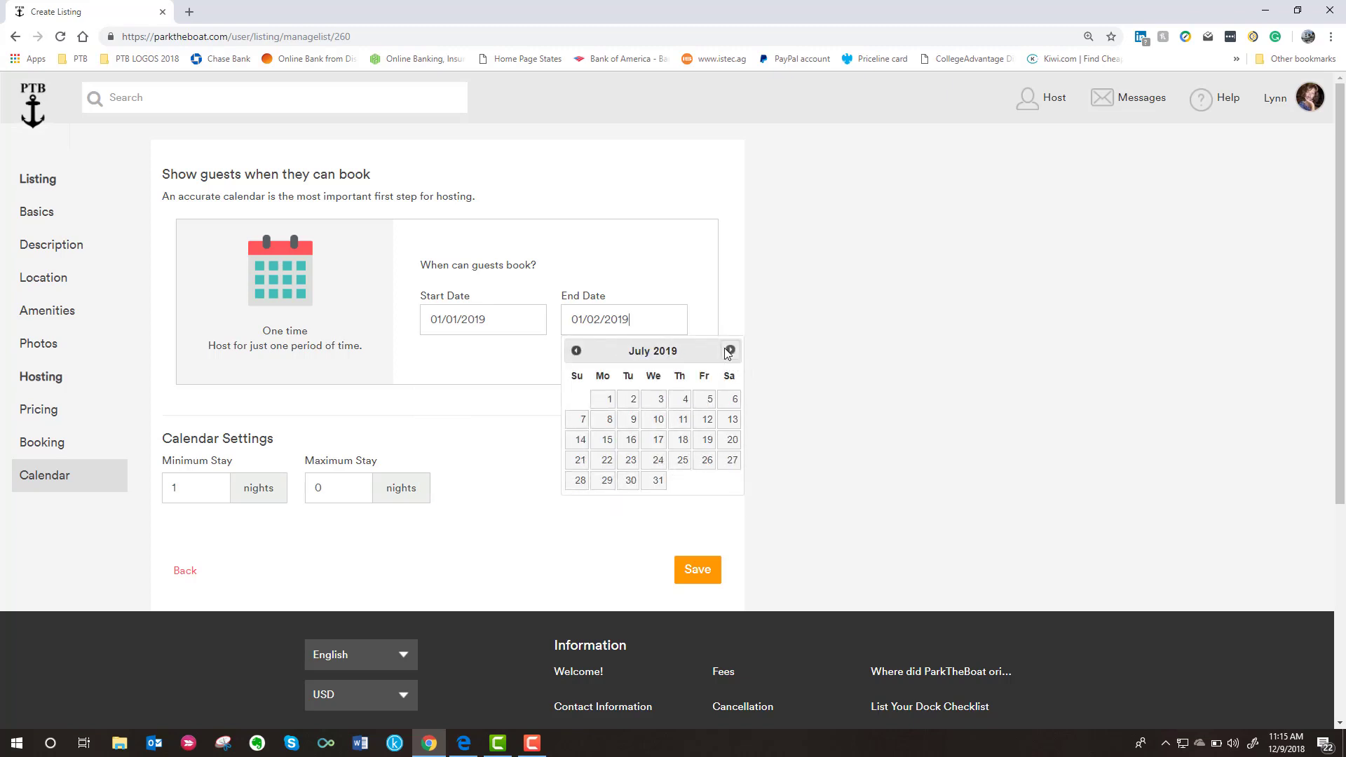
pyautogui.click(728, 352)
pyautogui.click(728, 352)
pyautogui.click(728, 351)
pyautogui.click(729, 352)
pyautogui.click(728, 351)
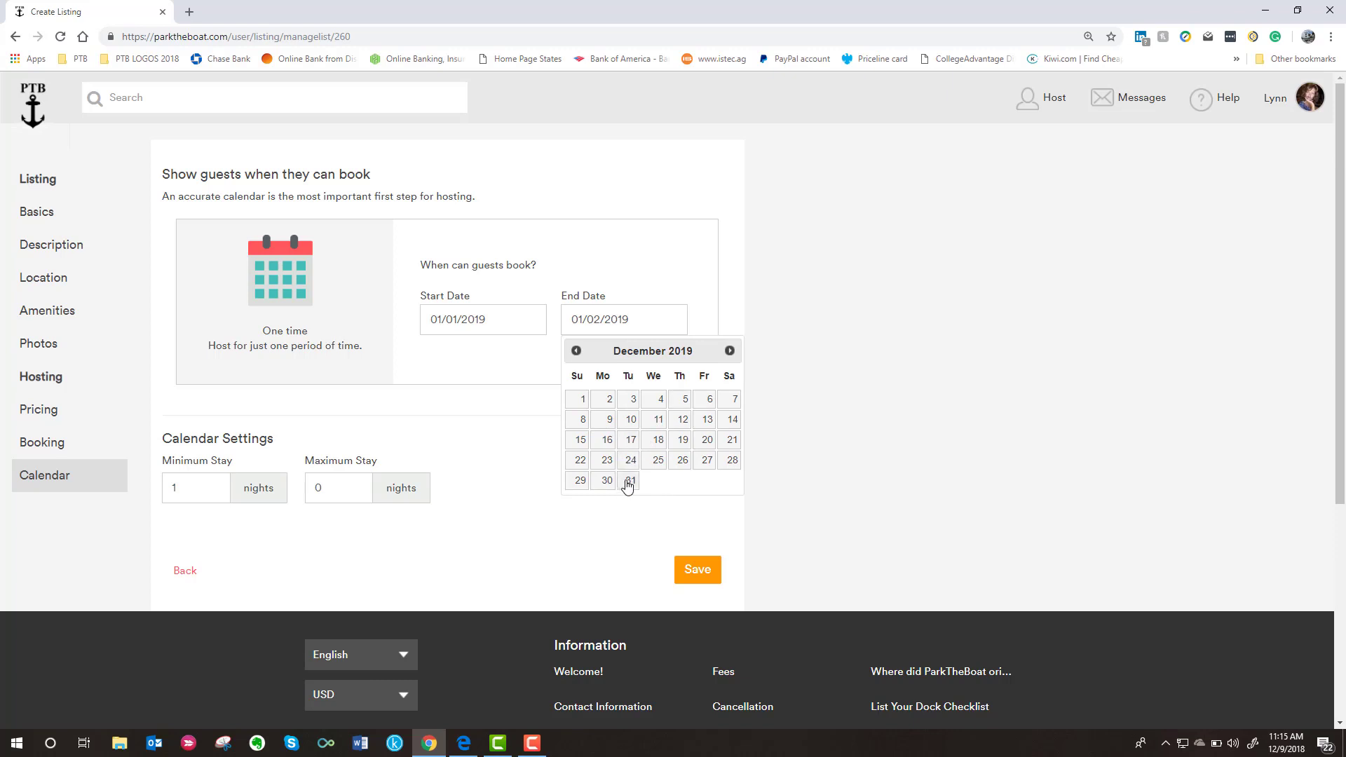
pyautogui.click(629, 481)
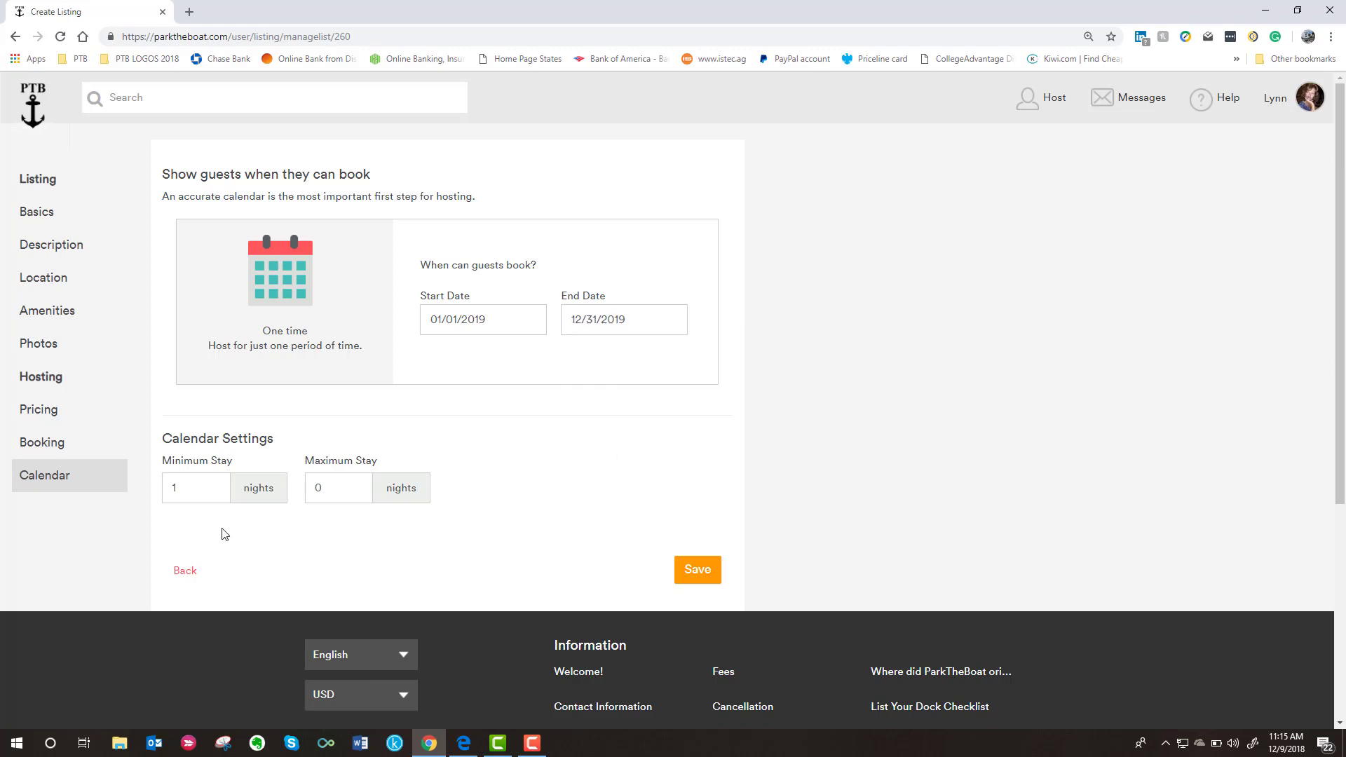
# - Set the minimum stay to 7 nights and the maximum stay to 90 nights
pyautogui.doubleClick(204, 489)
pyautogui.write('7')
pyautogui.click(355, 478)
pyautogui.press('BackSpace')
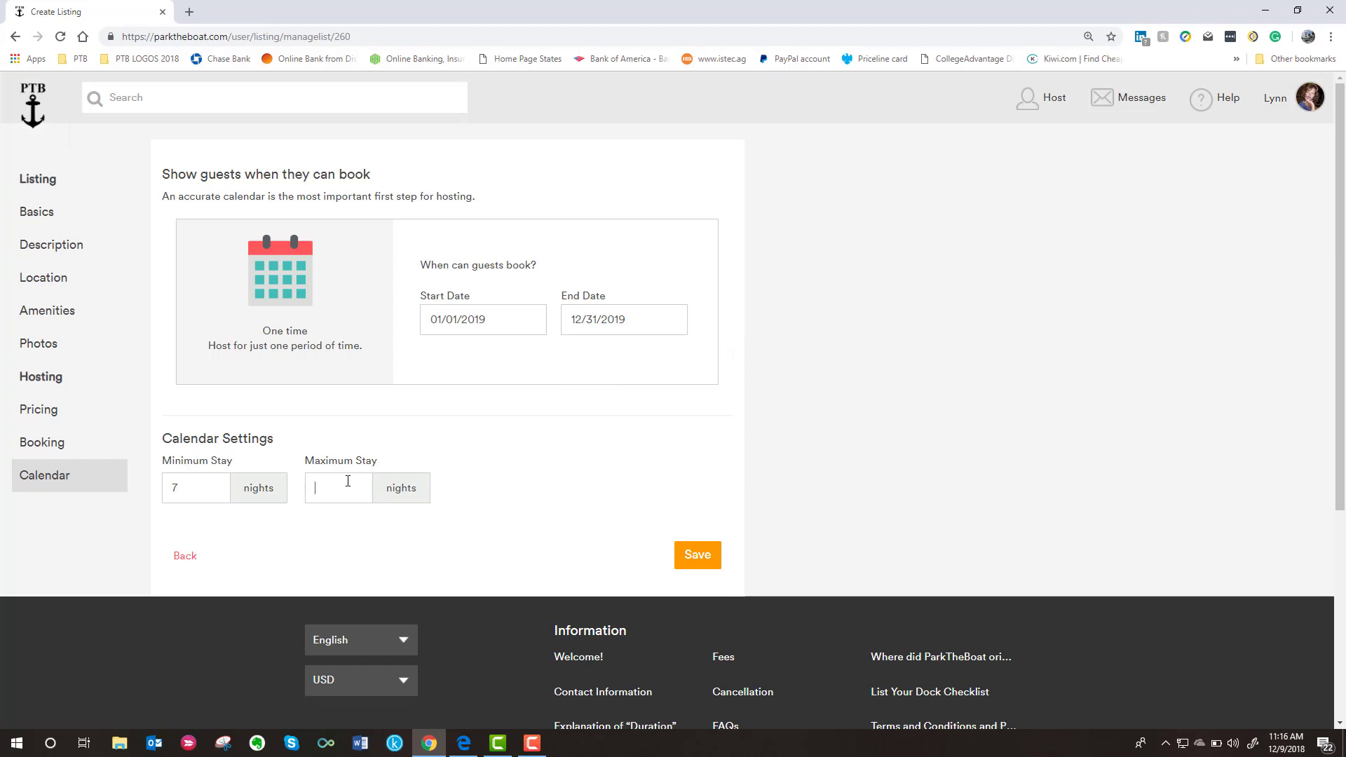
pyautogui.write('90')
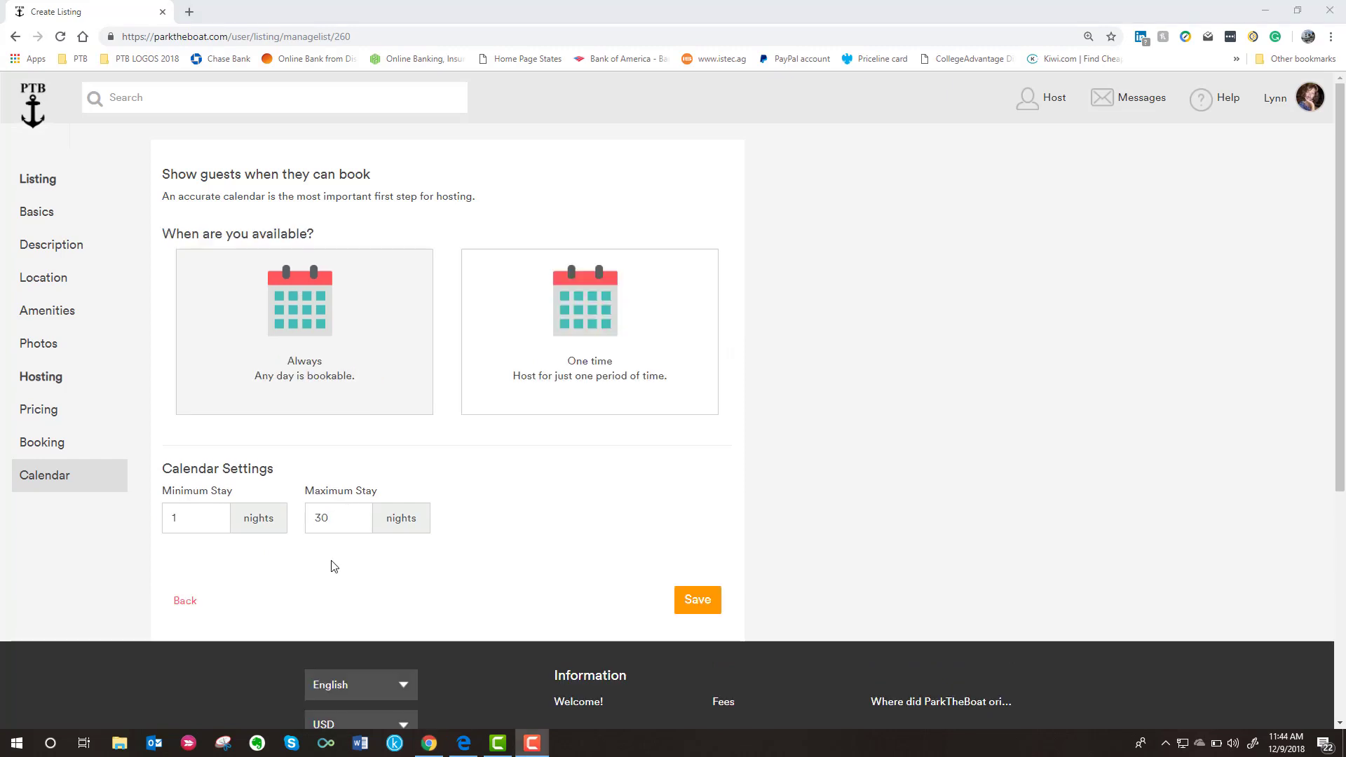
# - Save the calendar, then view Pending Listings under My Profile > Your Listings
pyautogui.click(706, 603)
pyautogui.click(706, 603)
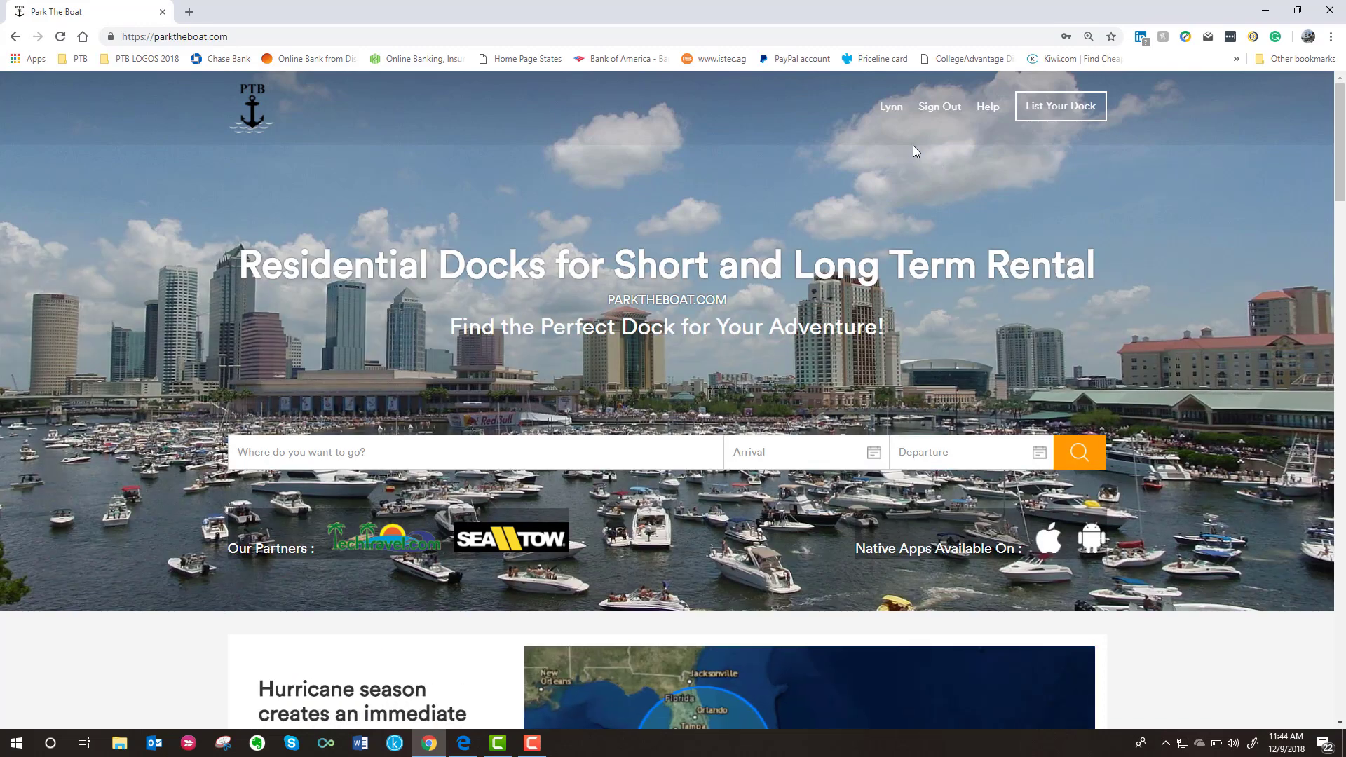
pyautogui.click(889, 111)
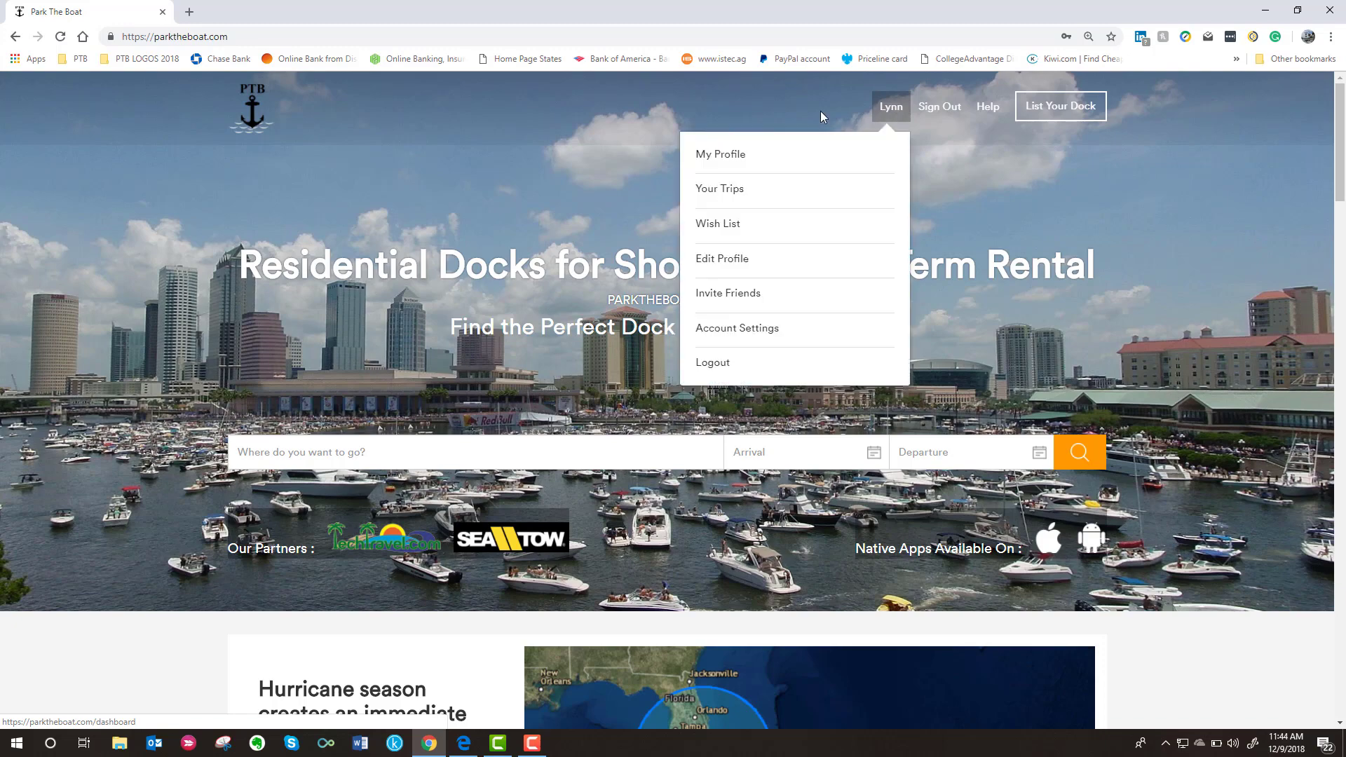
pyautogui.click(723, 167)
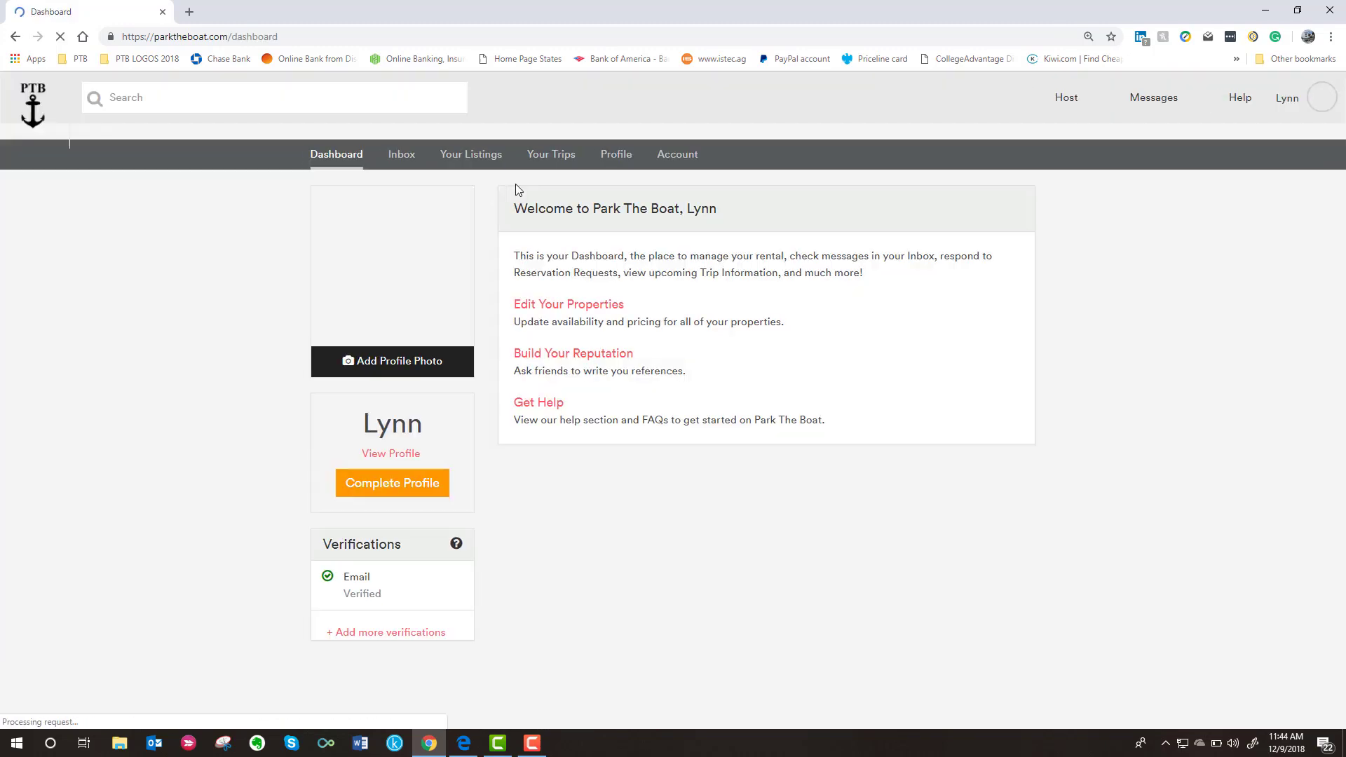
pyautogui.click(454, 160)
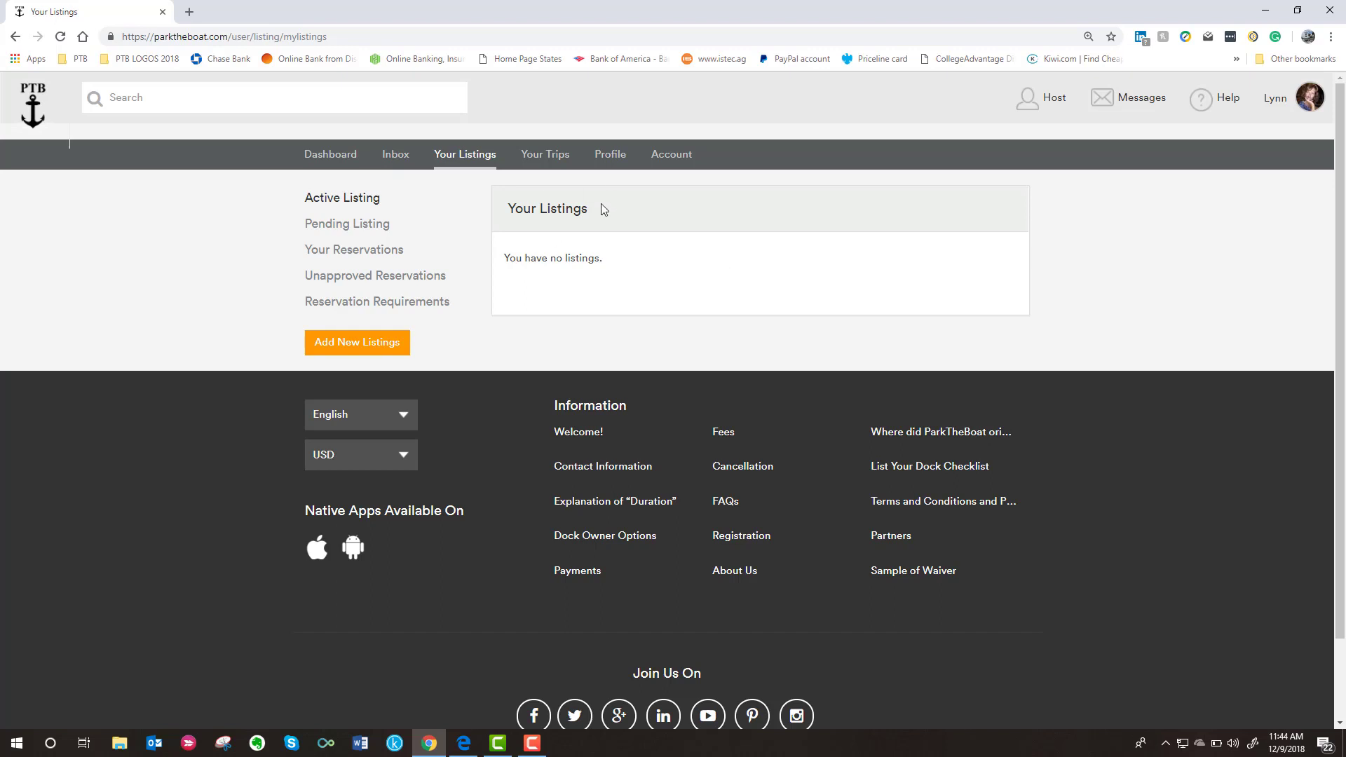
pyautogui.click(332, 230)
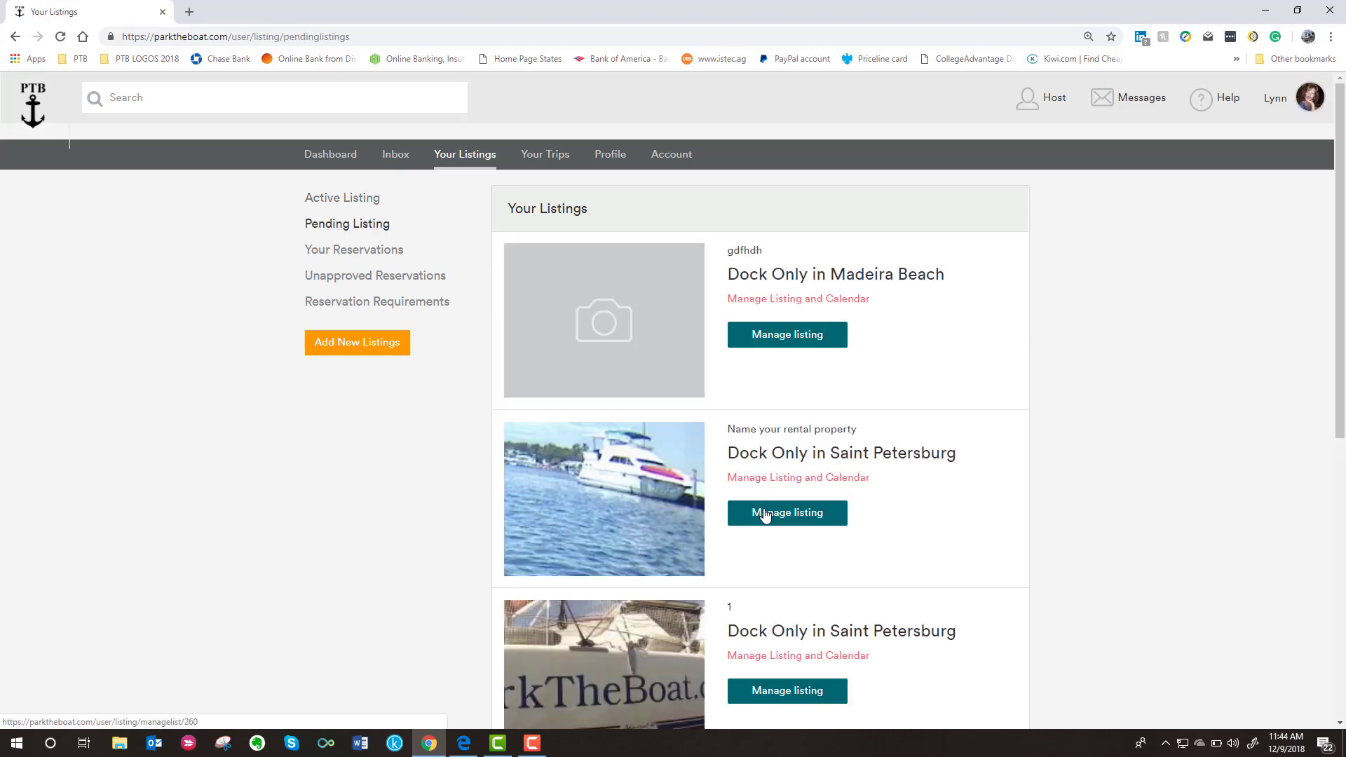
# - Manage the Saint Petersburg listing and view its Description, Location, Photos and Pricing pages
pyautogui.click(765, 515)
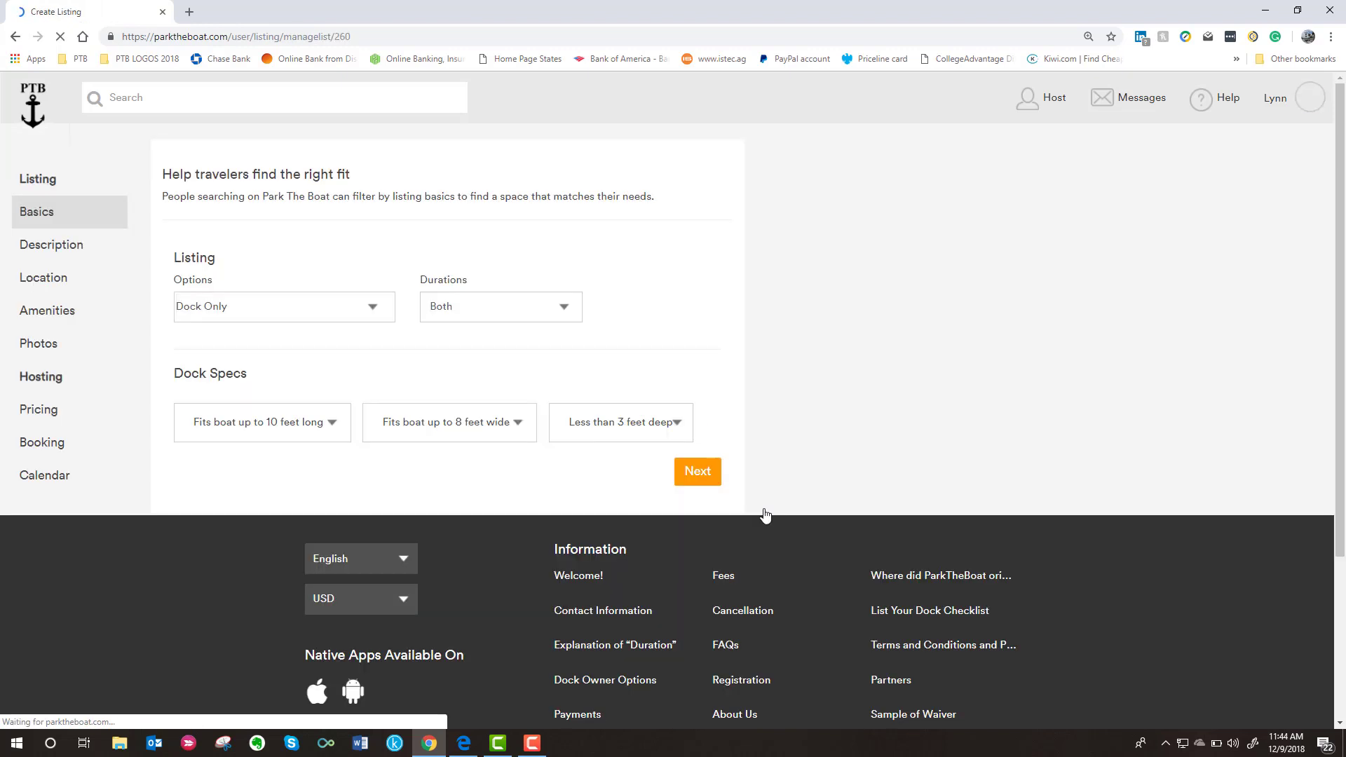
pyautogui.click(68, 243)
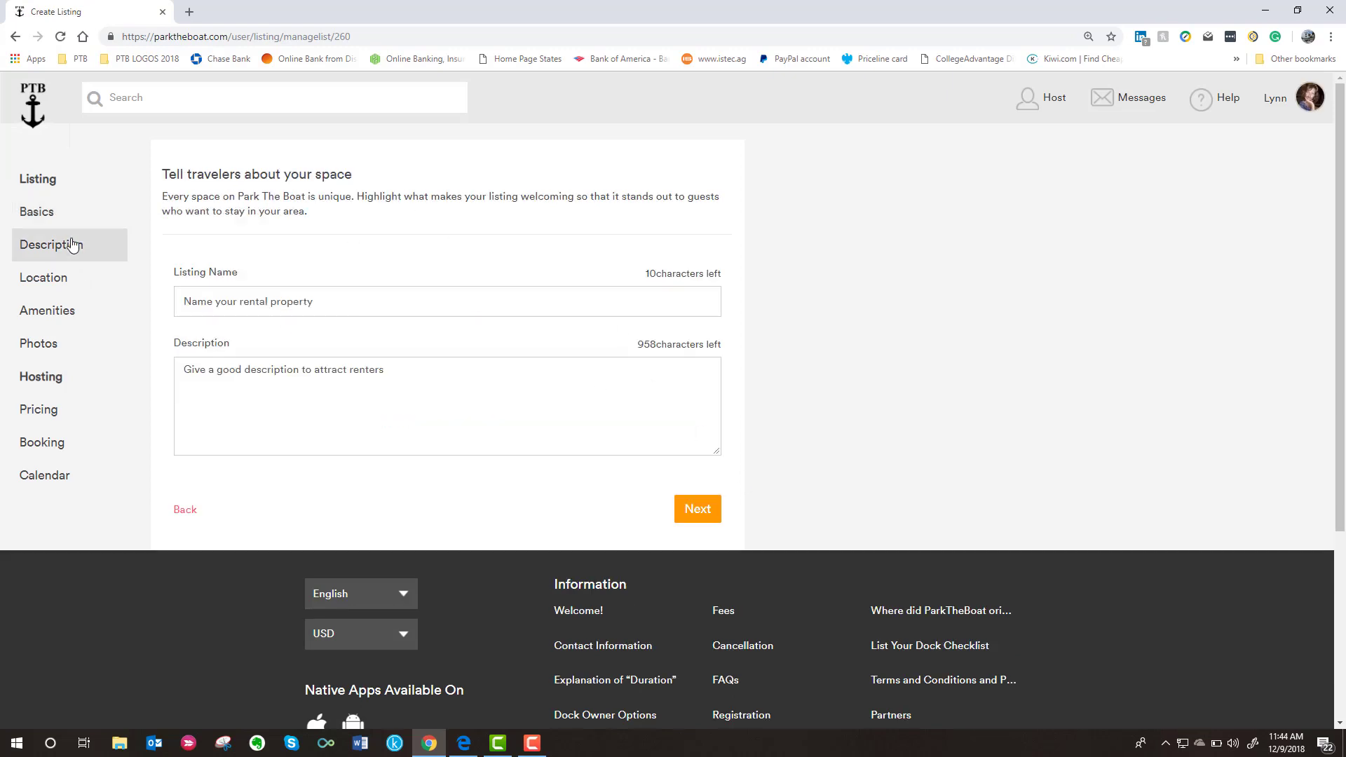
pyautogui.click(35, 286)
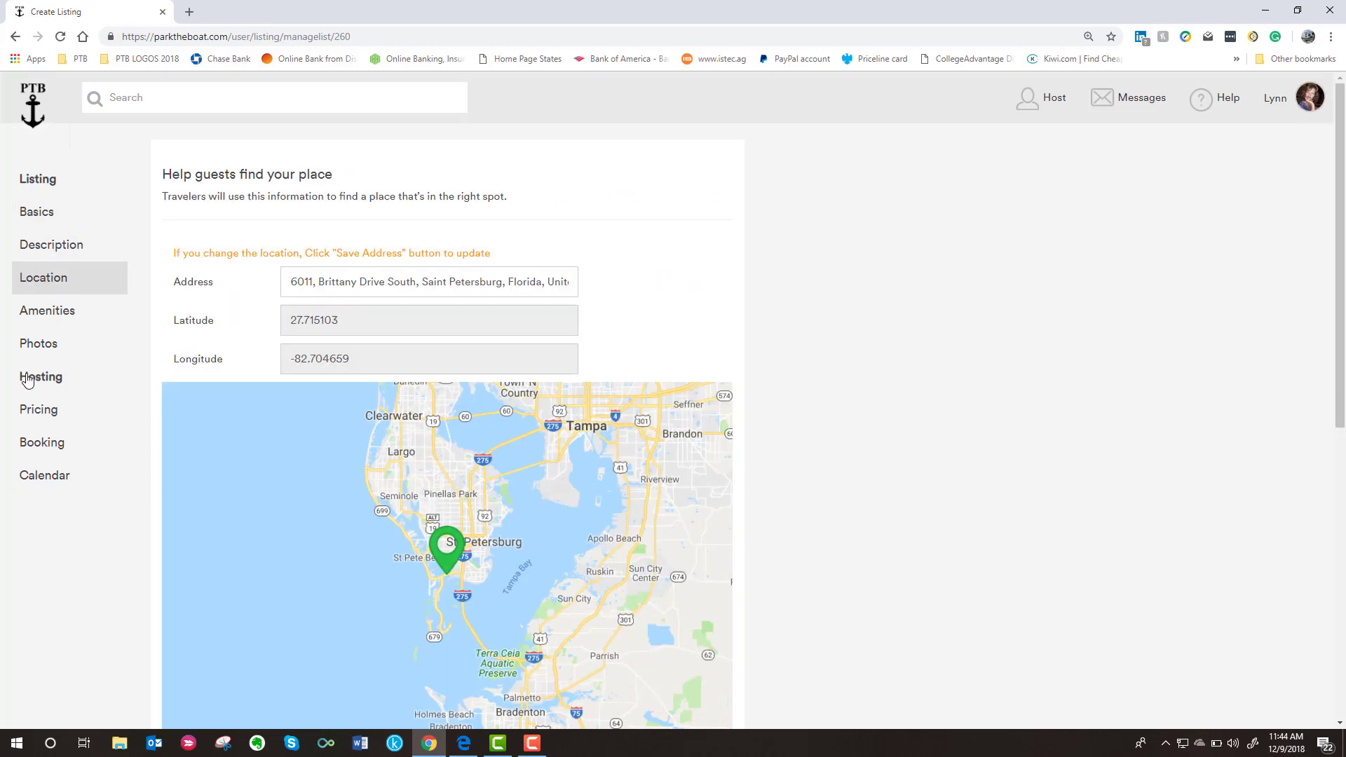
pyautogui.click(61, 352)
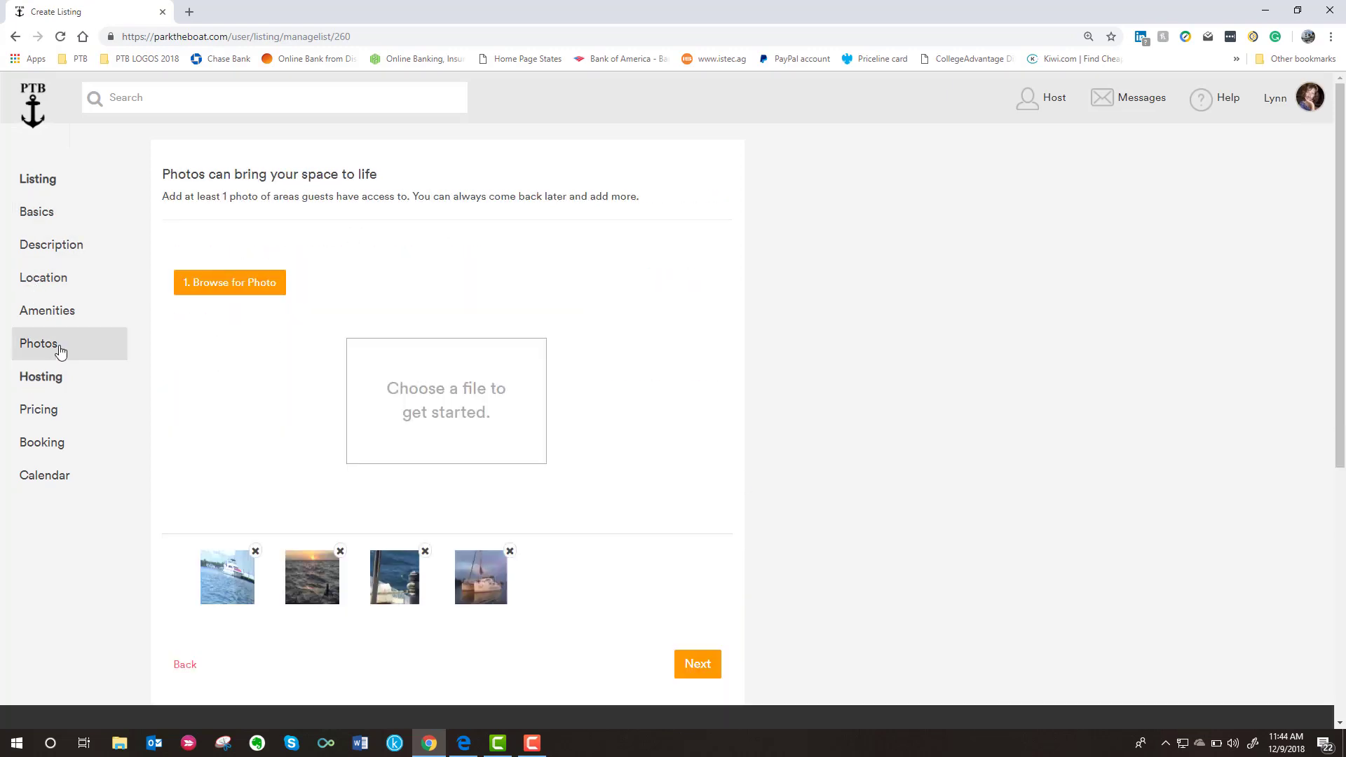
pyautogui.click(46, 414)
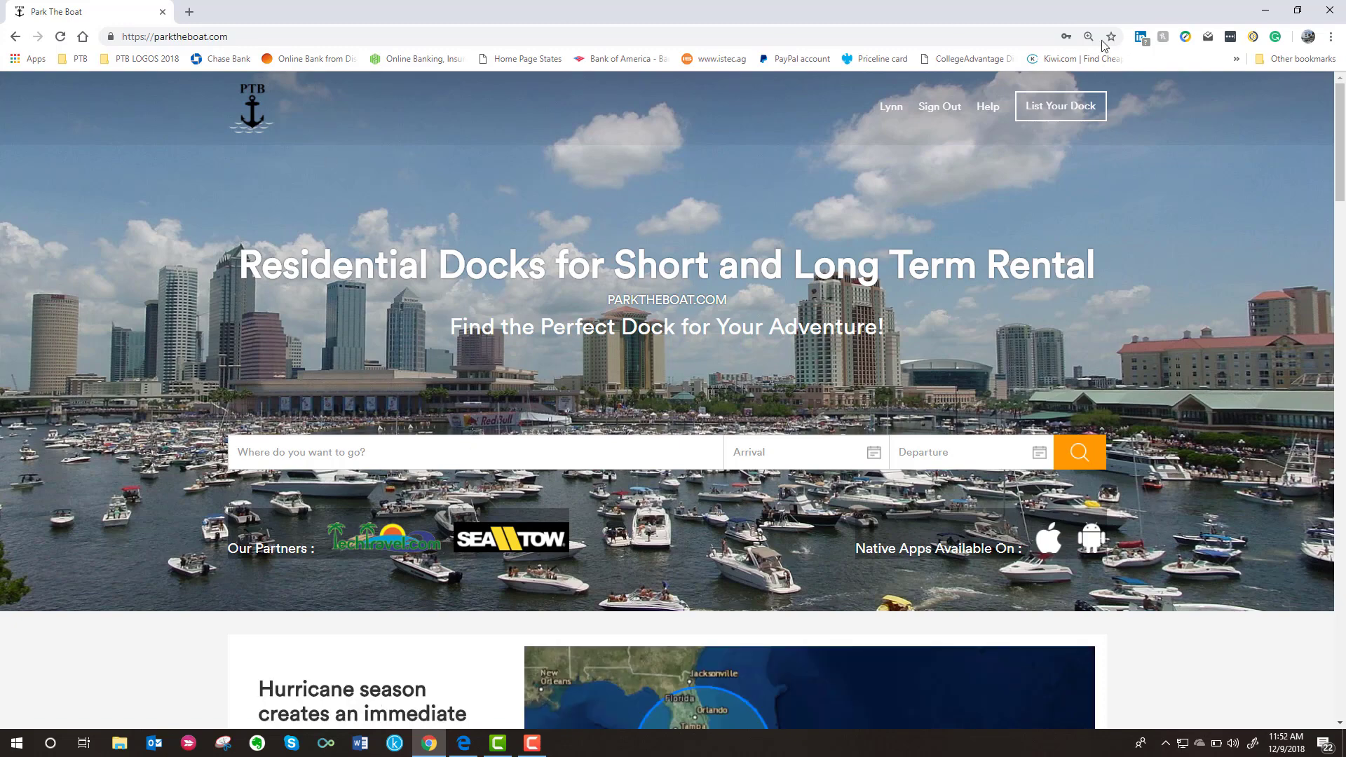
# - Read the 'List Your Dock Checklist' article in the Help Center
pyautogui.click(989, 108)
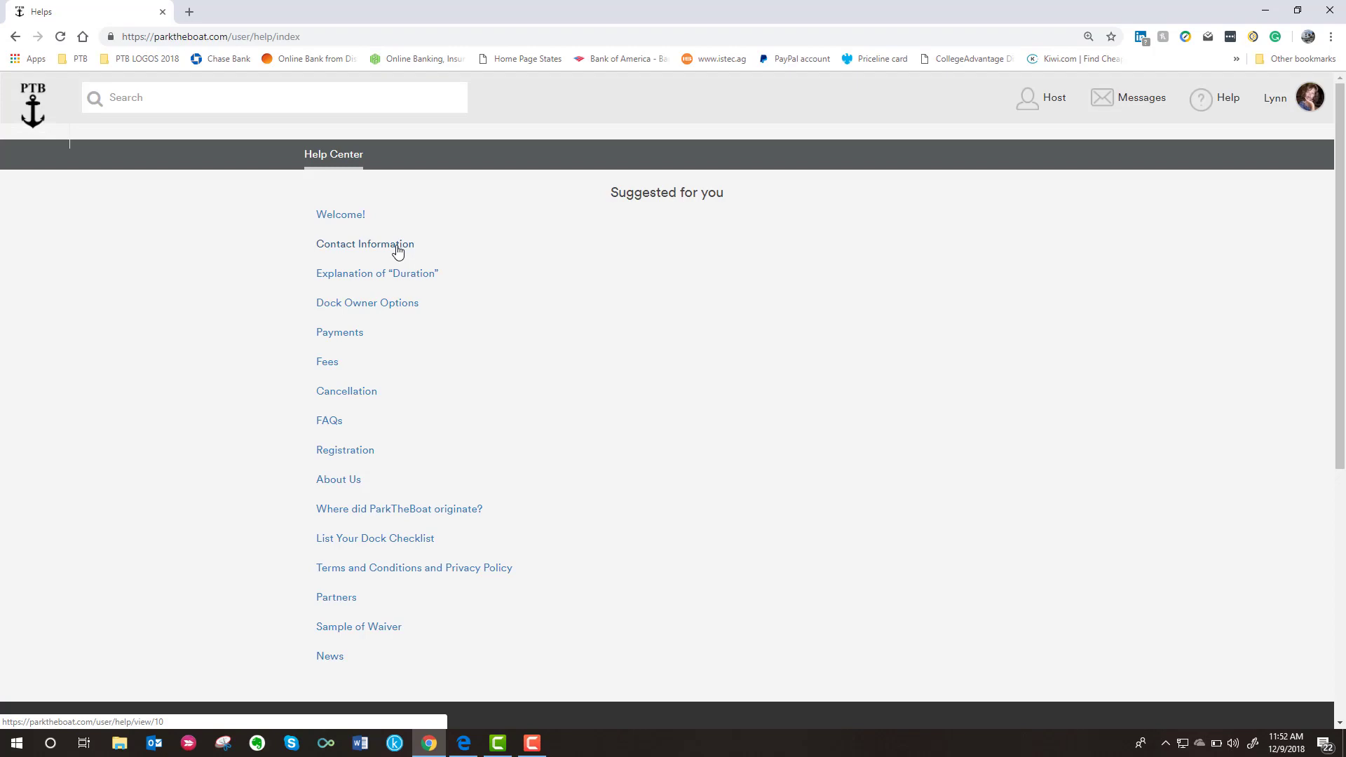
pyautogui.click(378, 540)
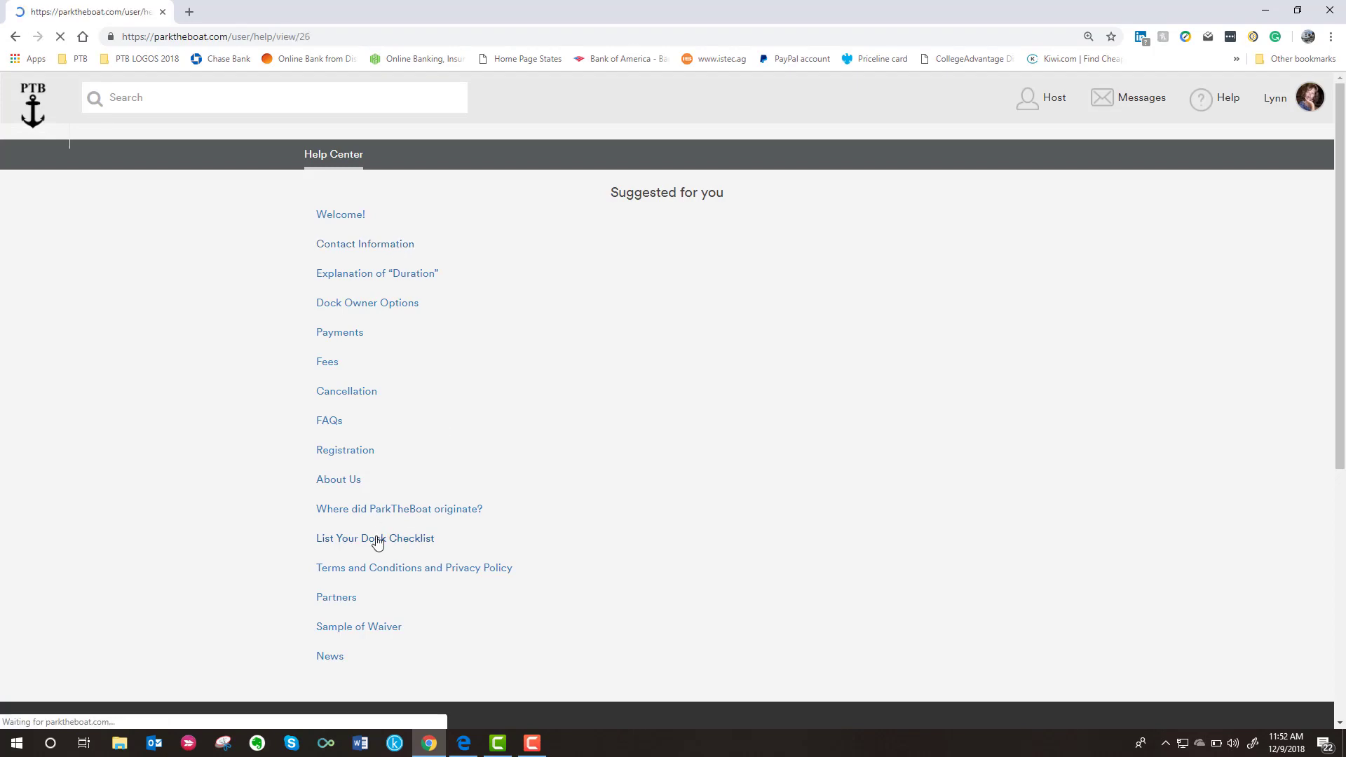
pyautogui.scroll(-4, 821, 423)
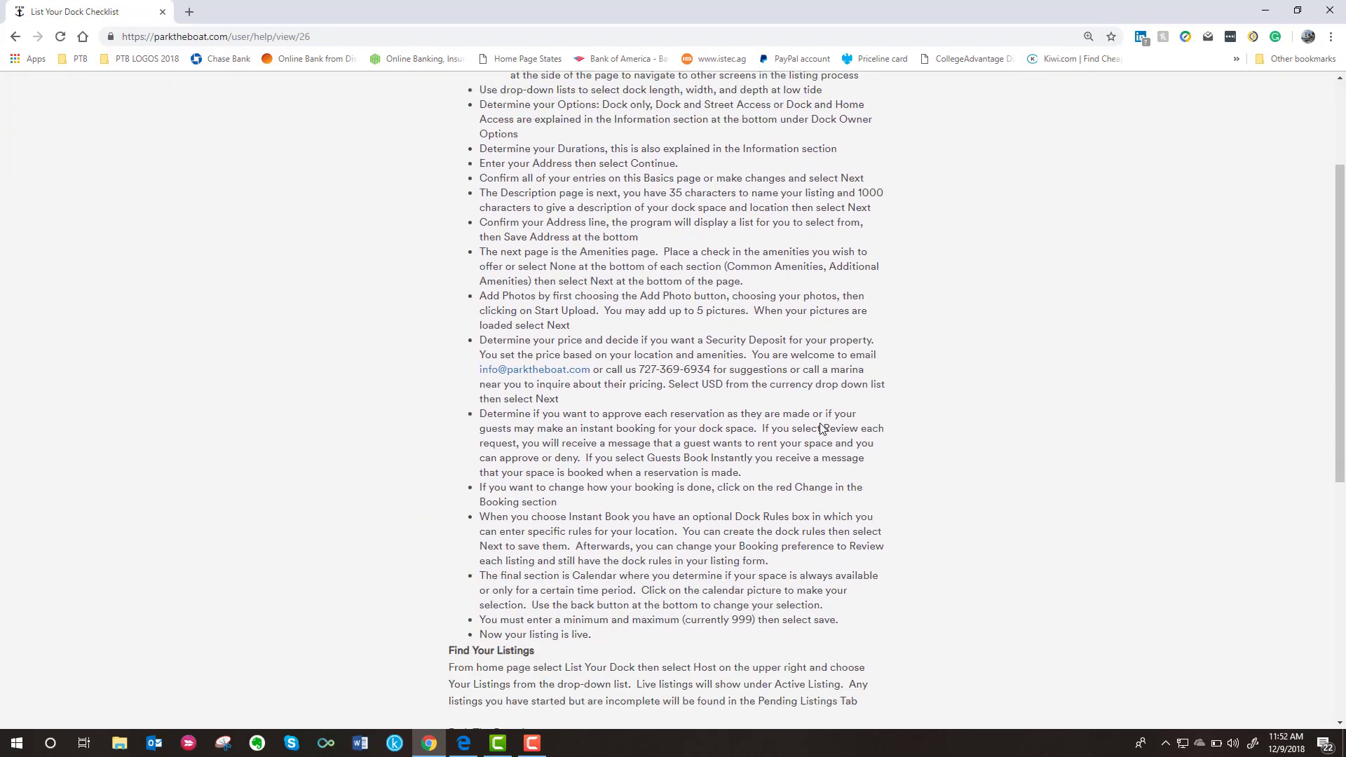
pyautogui.scroll(2, 821, 424)
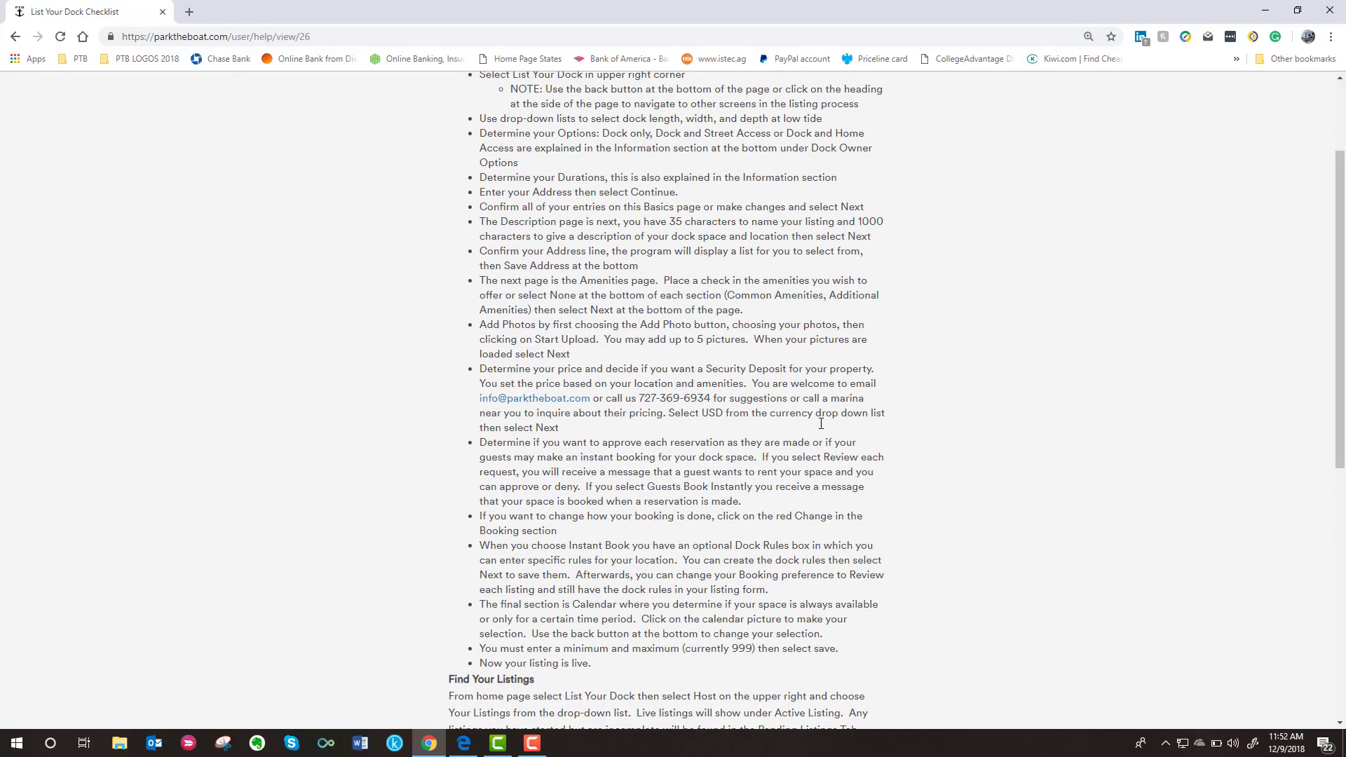